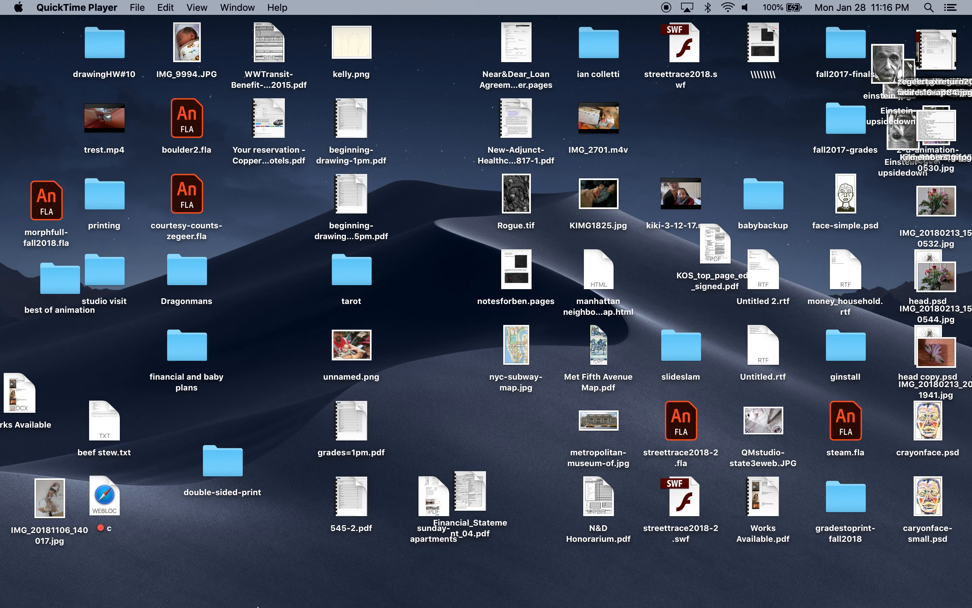
Launch Adobe Animate CC 2019 and create a Standard 640 x 480 ActionScript 3.0 document
mouse_move(300, 606)
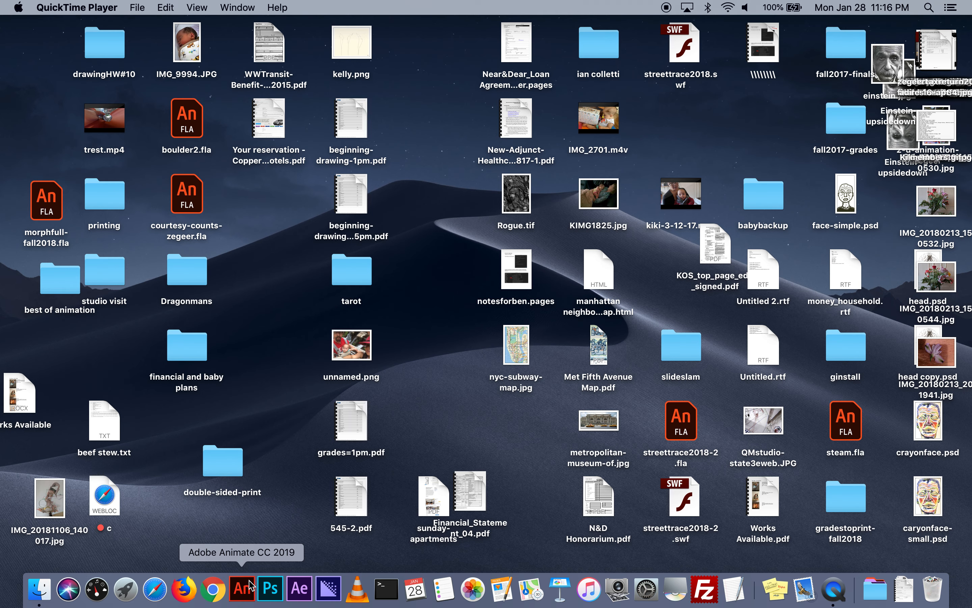
click(243, 590)
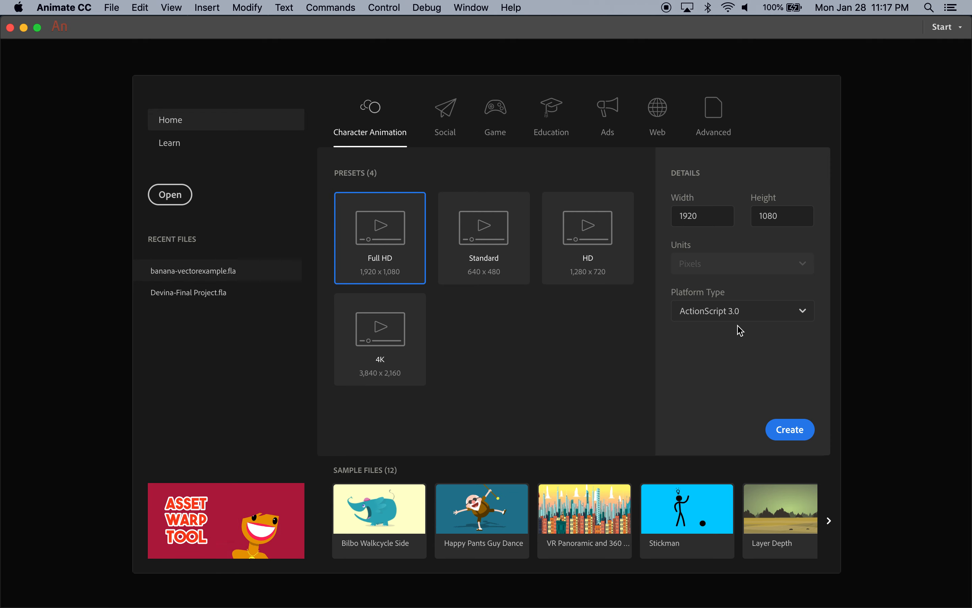
click(475, 227)
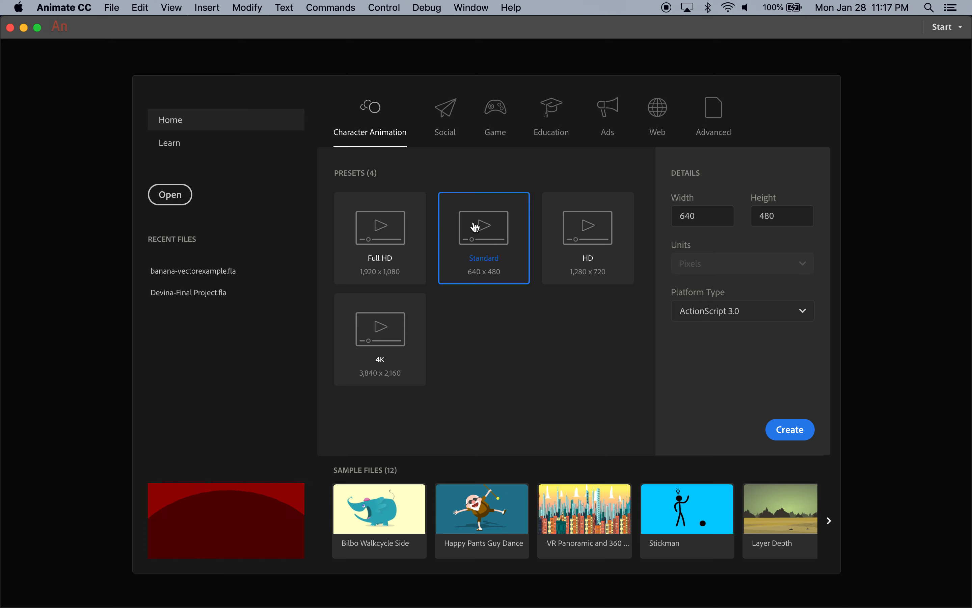
click(790, 429)
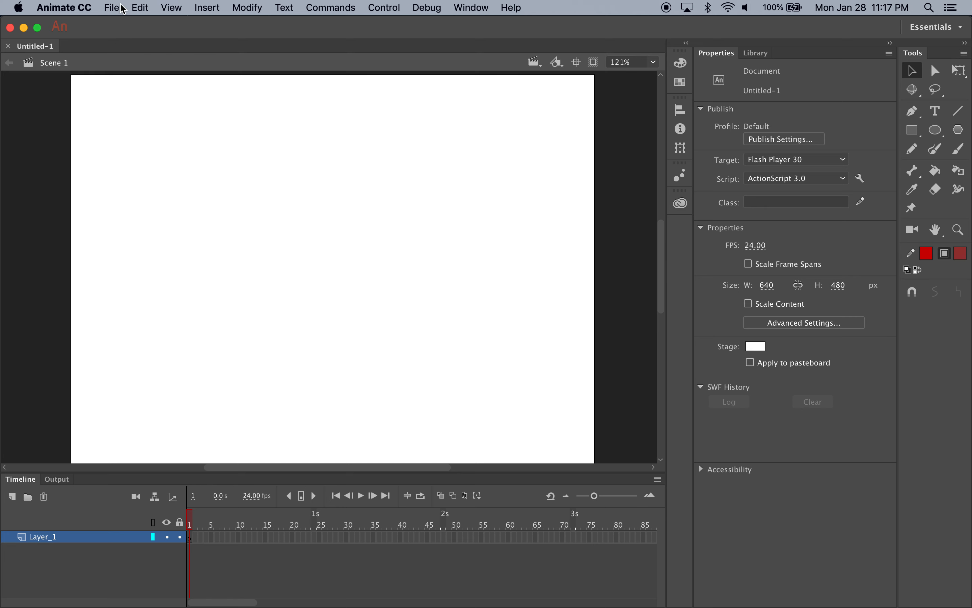
Import the SunsetPark JPEG street photo from the class#1 - Spring19 folder onto the stage
click(113, 8)
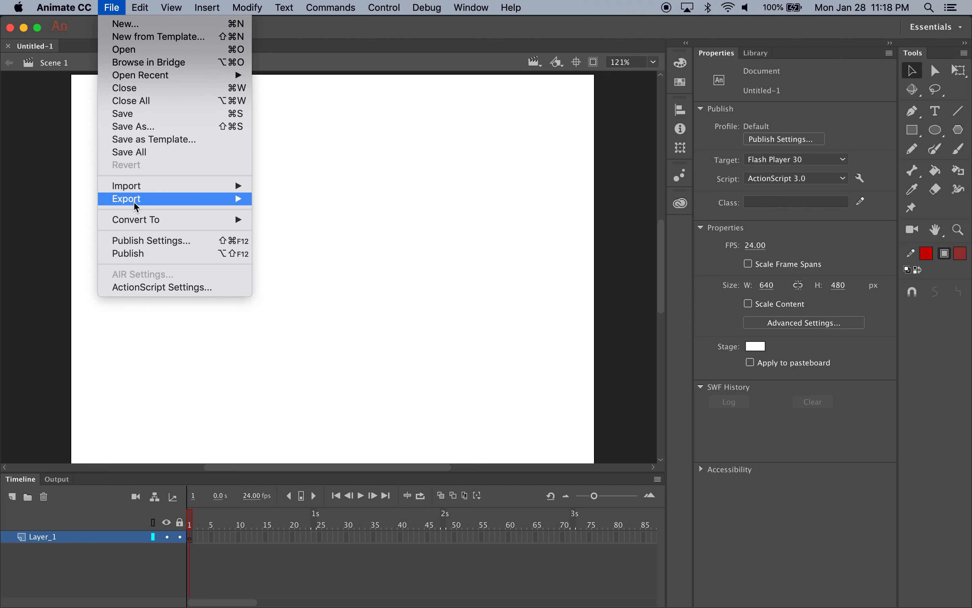
mouse_move(139, 190)
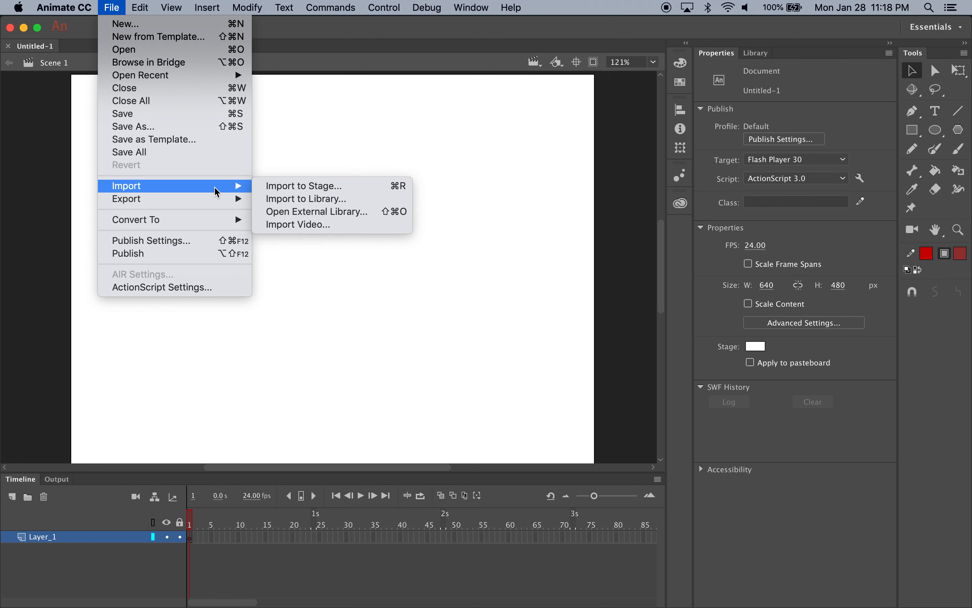
click(305, 189)
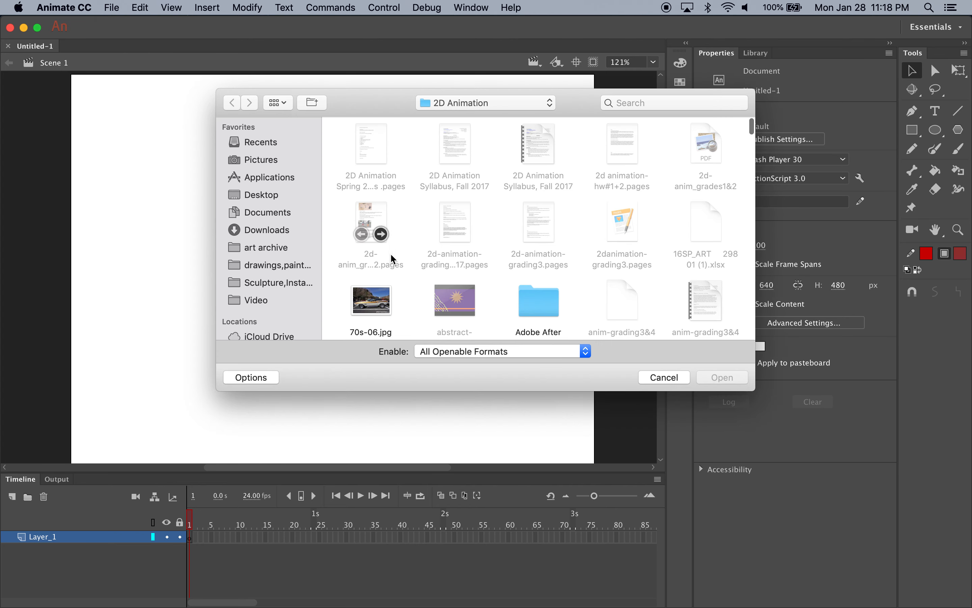
scroll(458, 297, down, 5)
scroll(461, 304, down, 10)
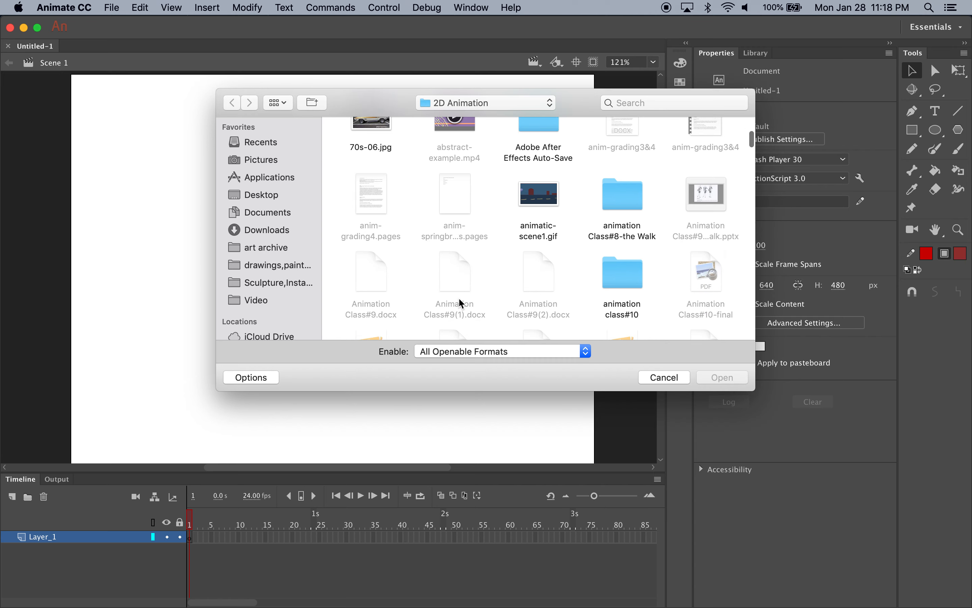
scroll(462, 304, down, 4)
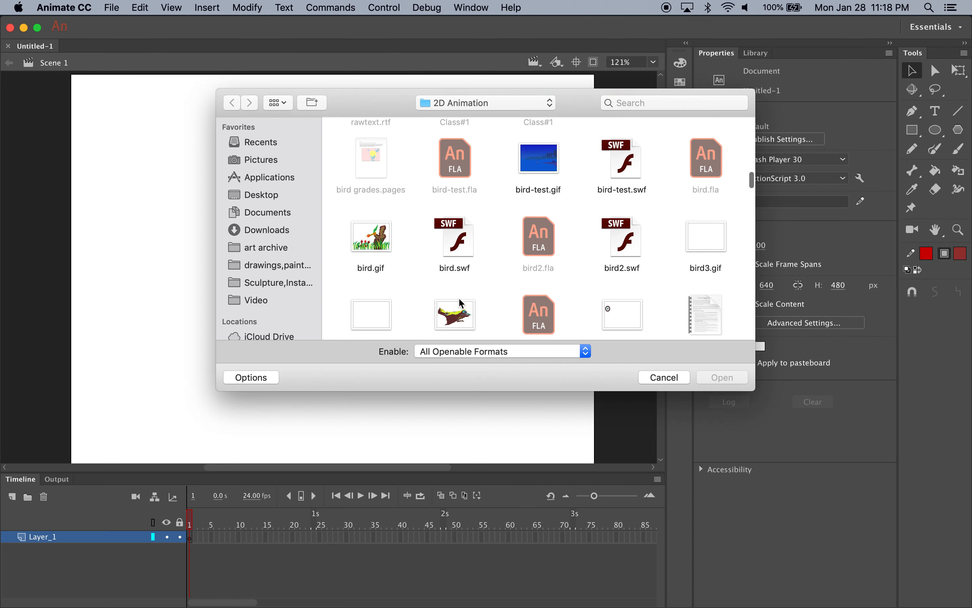
scroll(461, 304, down, 15)
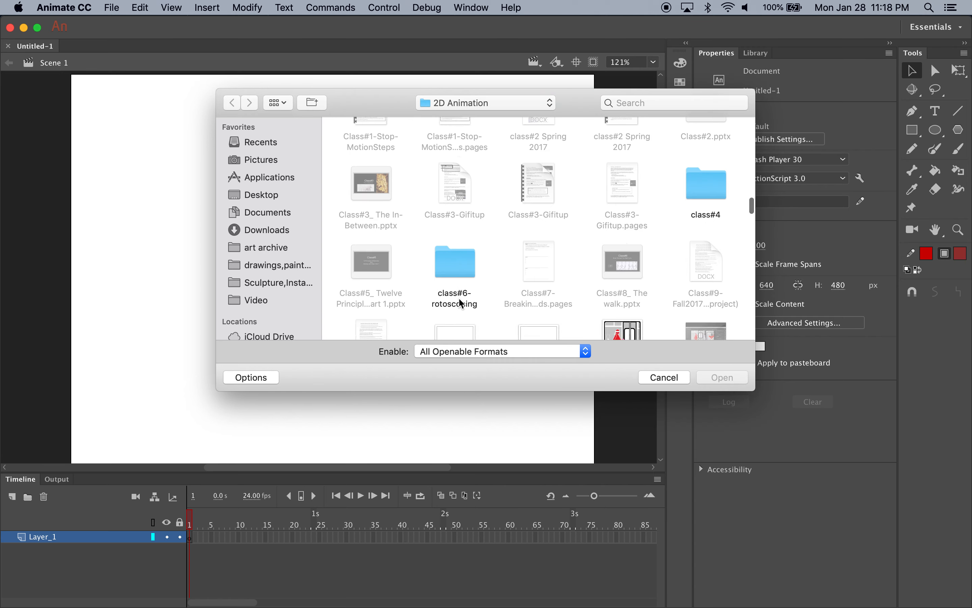
scroll(462, 304, up, 15)
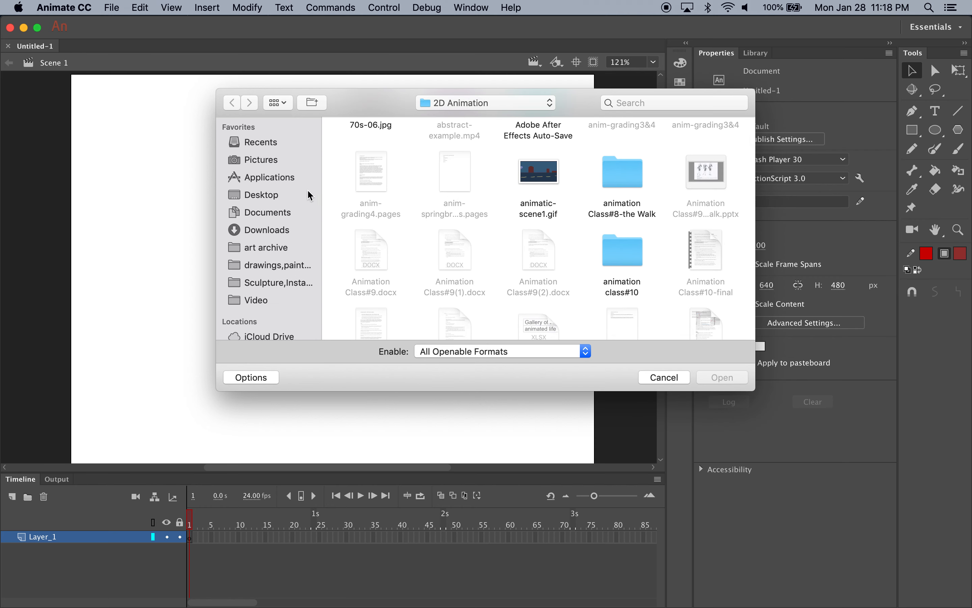
scroll(420, 206, up, 5)
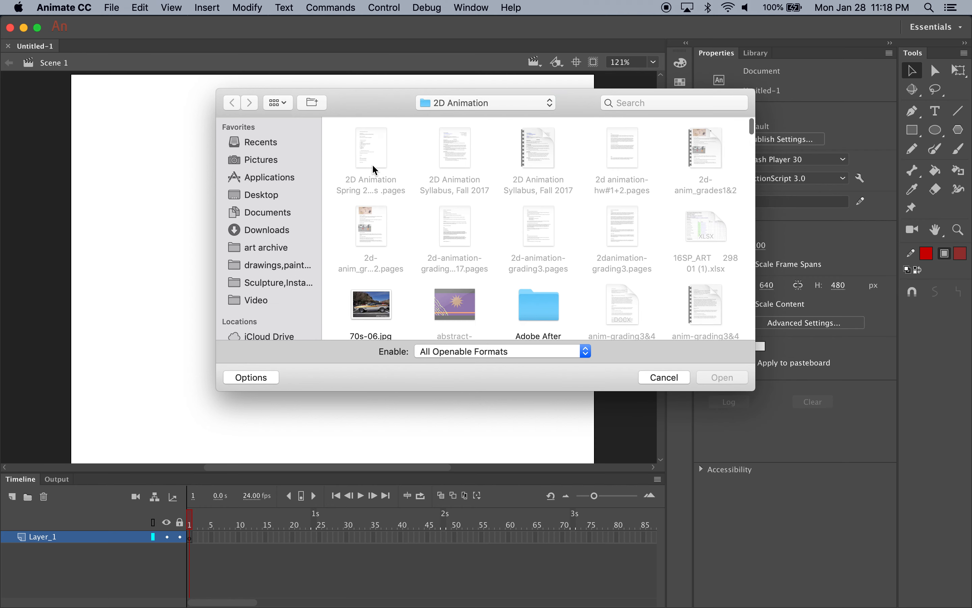
click(280, 97)
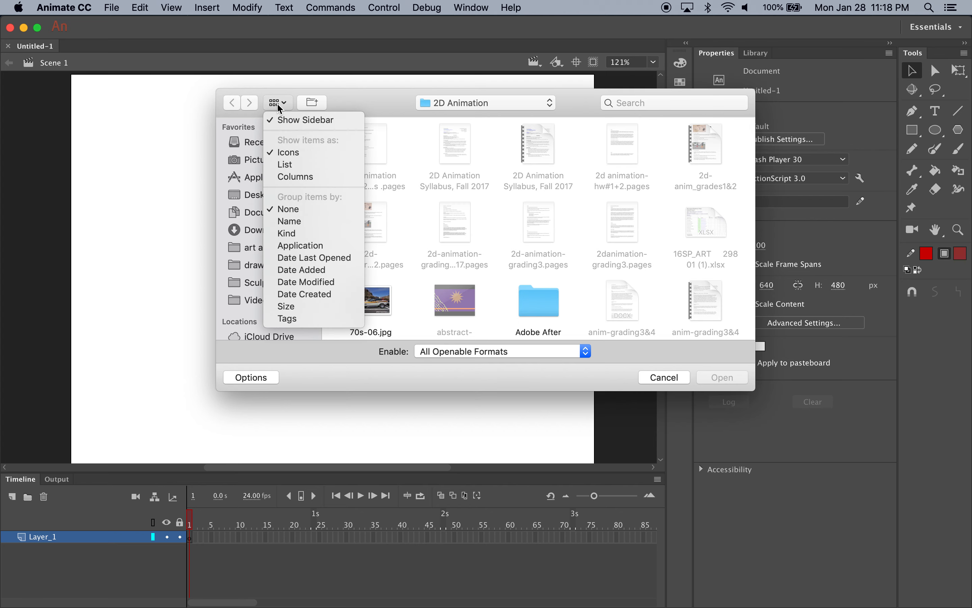
click(294, 166)
double_click(378, 141)
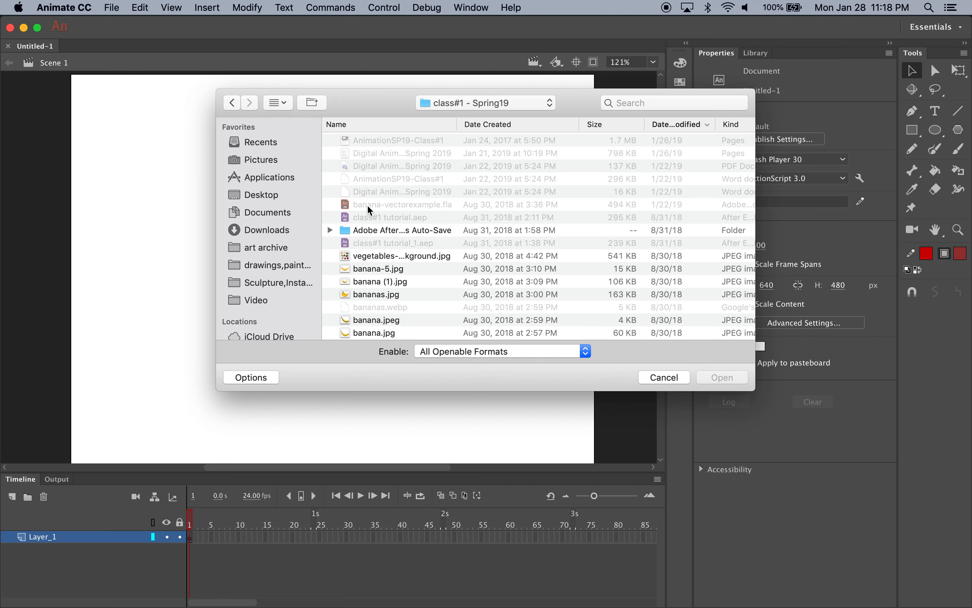
scroll(371, 209, down, 2)
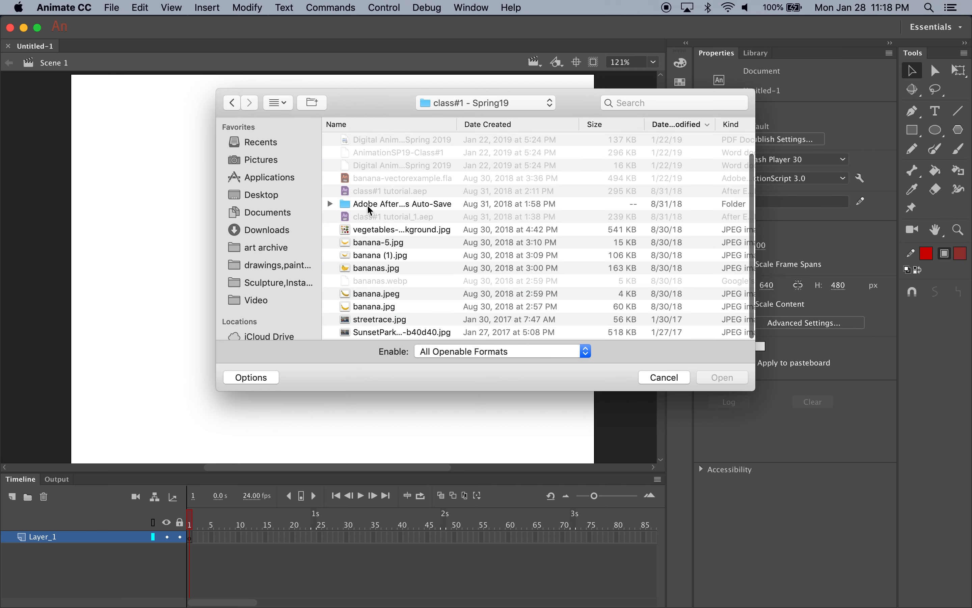
double_click(387, 333)
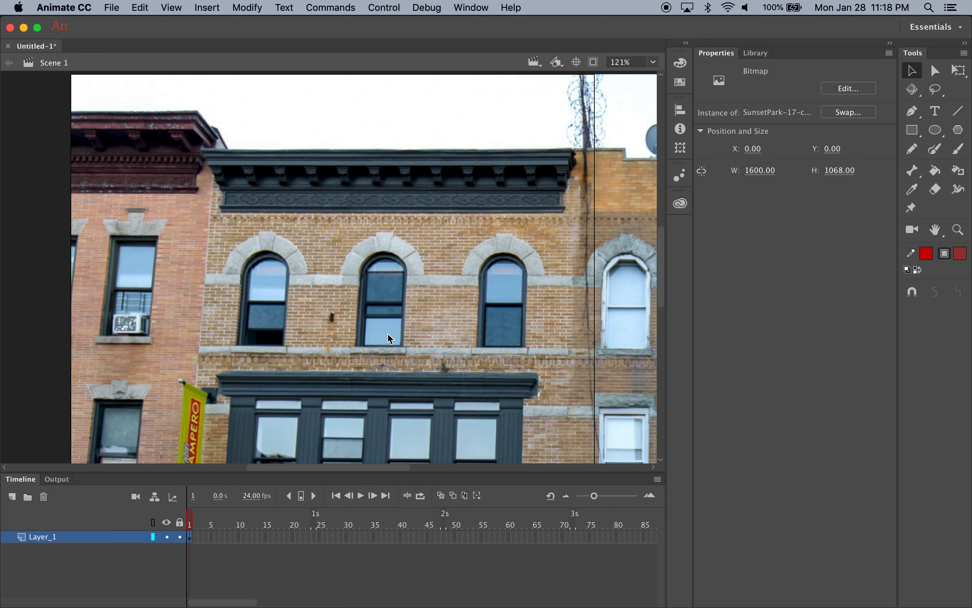
Scale the street photo down with Free Transform to about 686 x 458 px and place it at X -16, Y 0
key(super+minus)
key(super+minus)
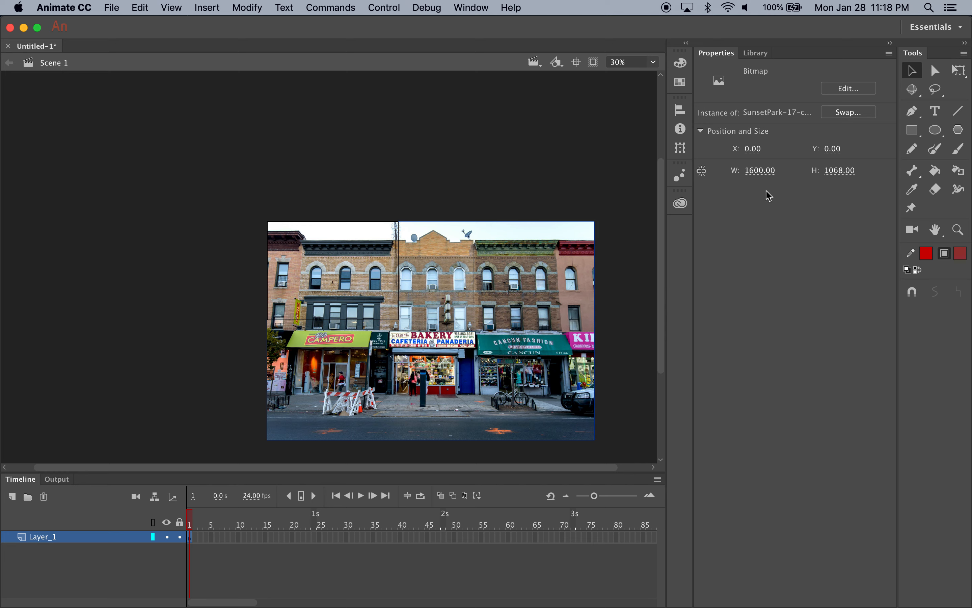
click(959, 78)
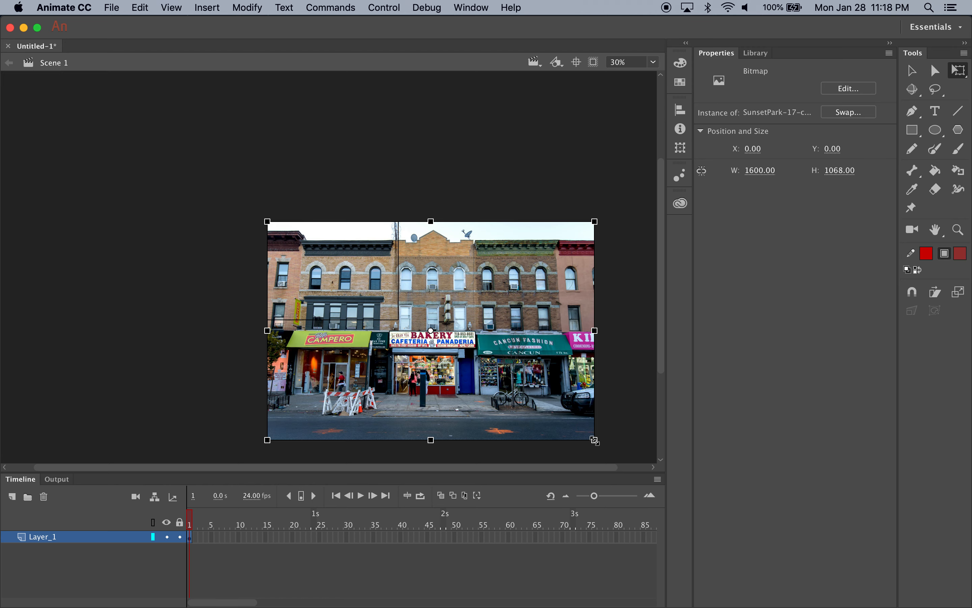
drag(595, 440, 558, 391)
drag(462, 290, 386, 240)
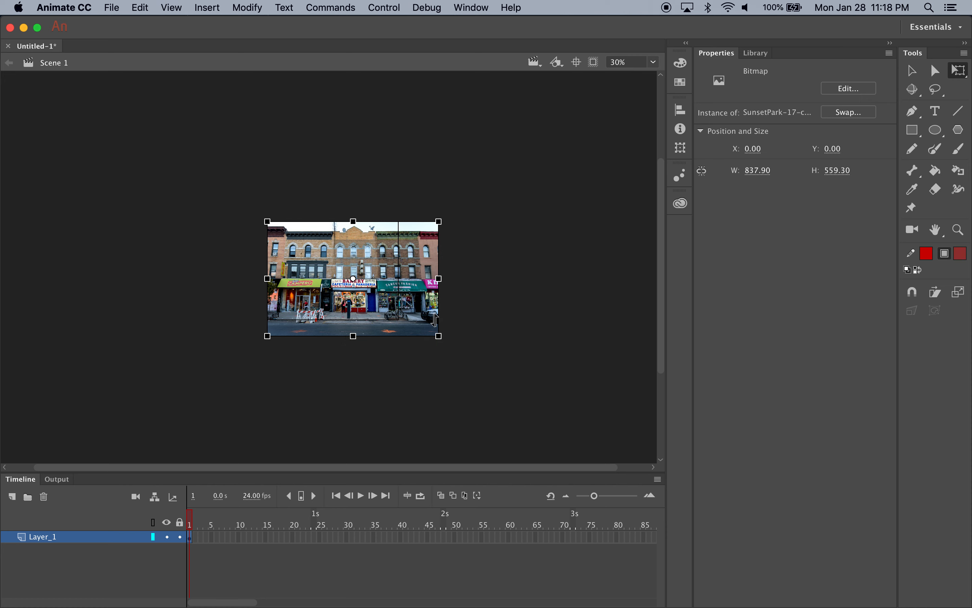
drag(438, 335, 377, 295)
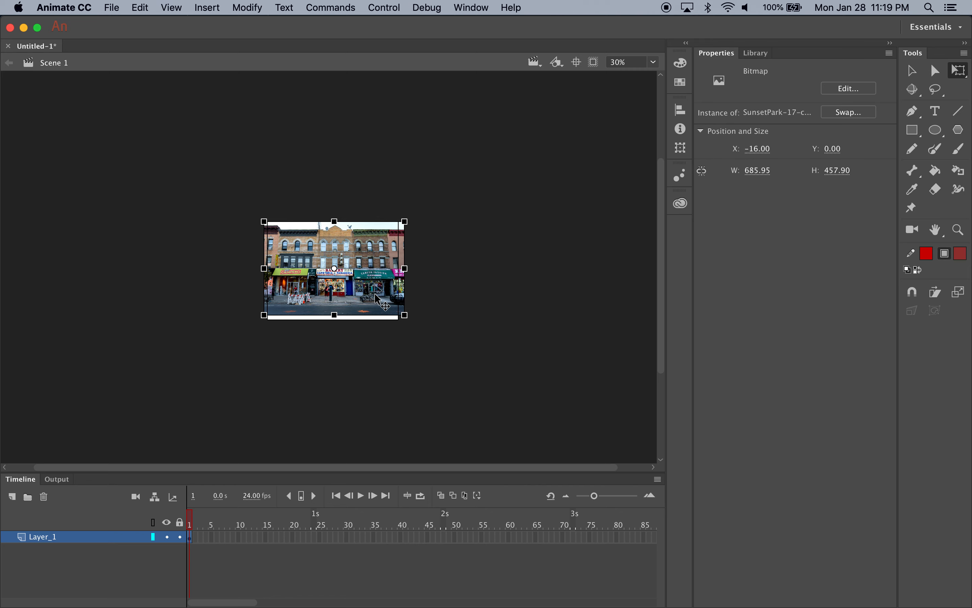
Examine the scaled photo against the stage edges at several magnifications using the Zoom tool
key(super+equal)
key(super+equal)
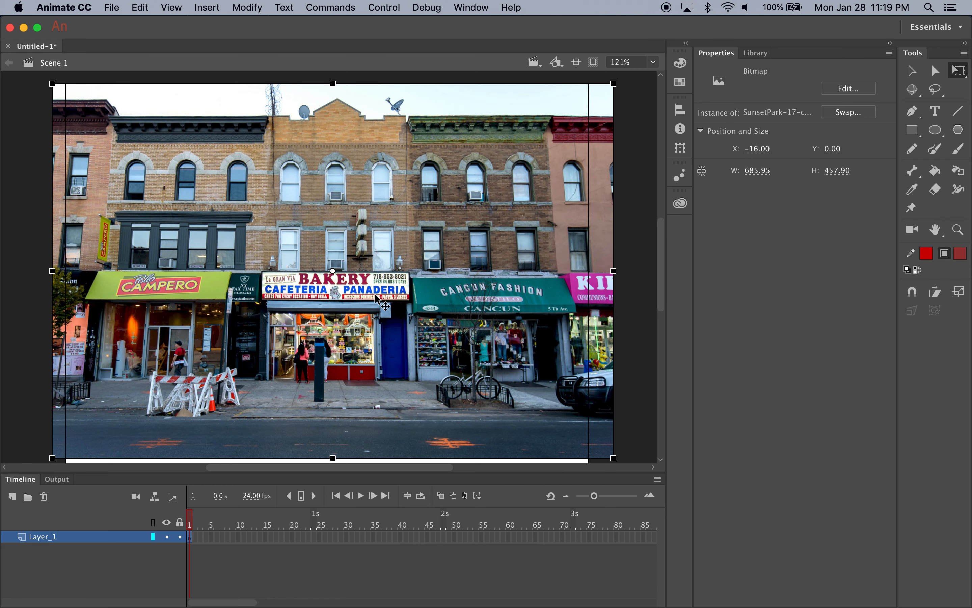
key(super+minus)
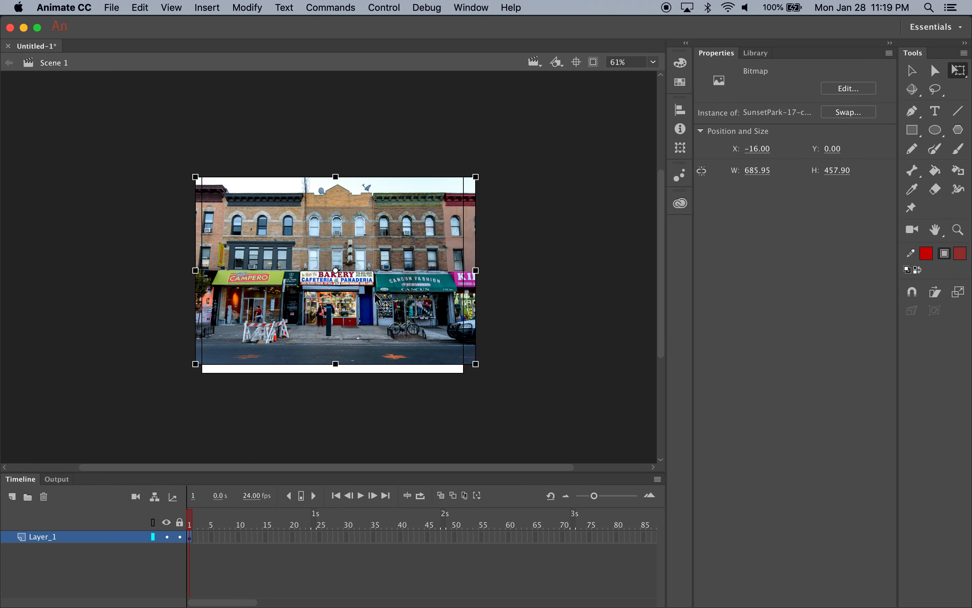
click(963, 230)
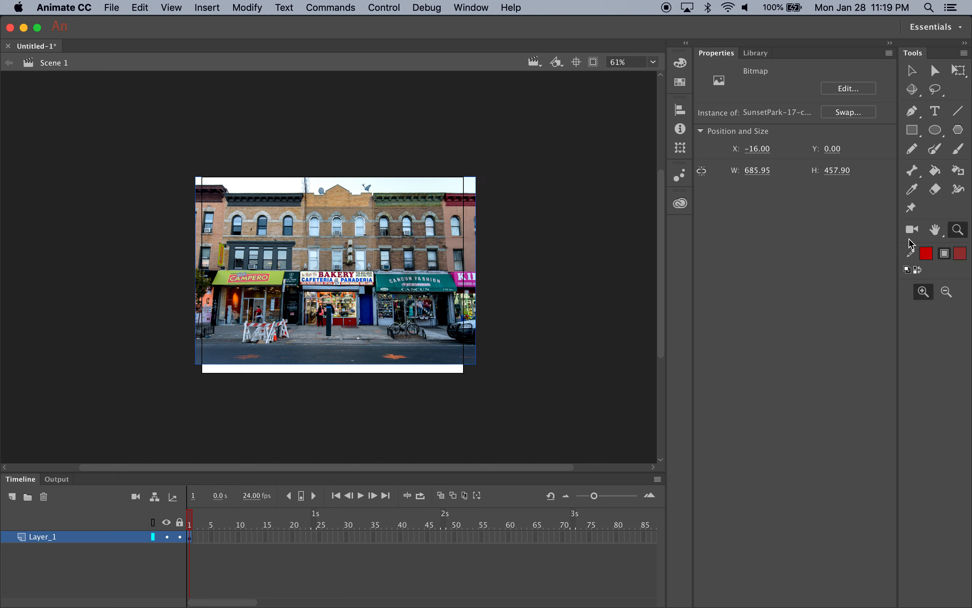
click(353, 267)
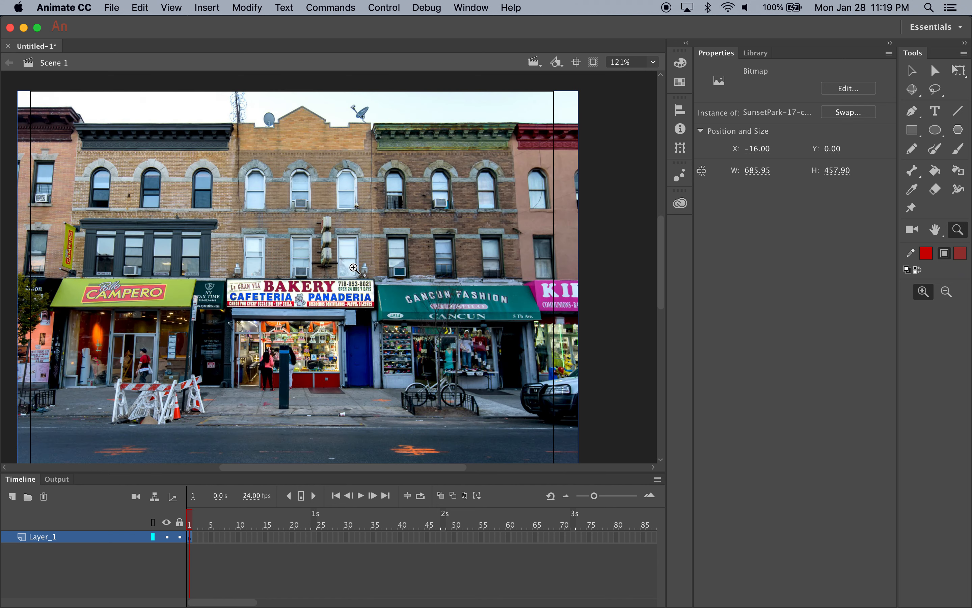
click(354, 268)
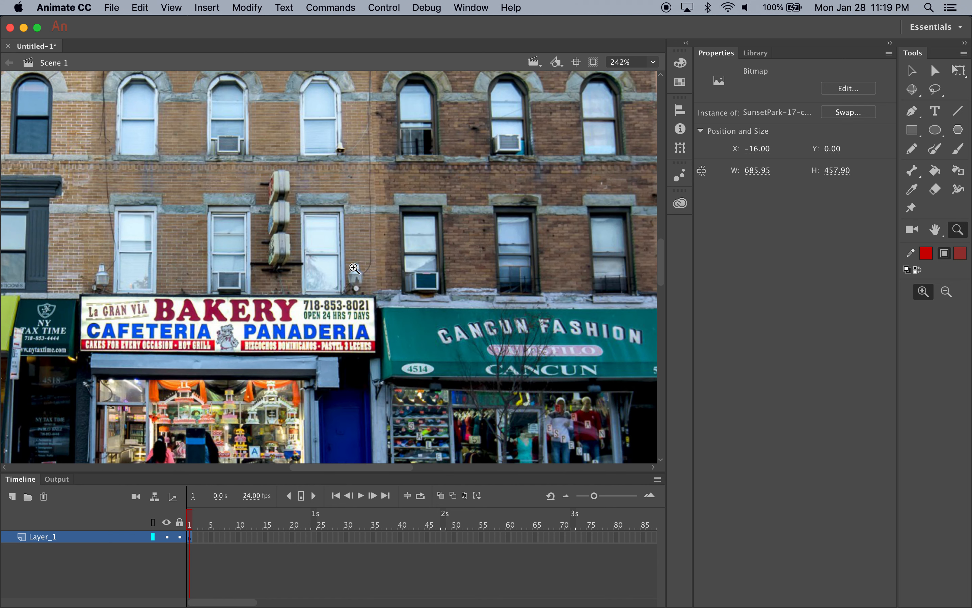
alt+click(354, 268)
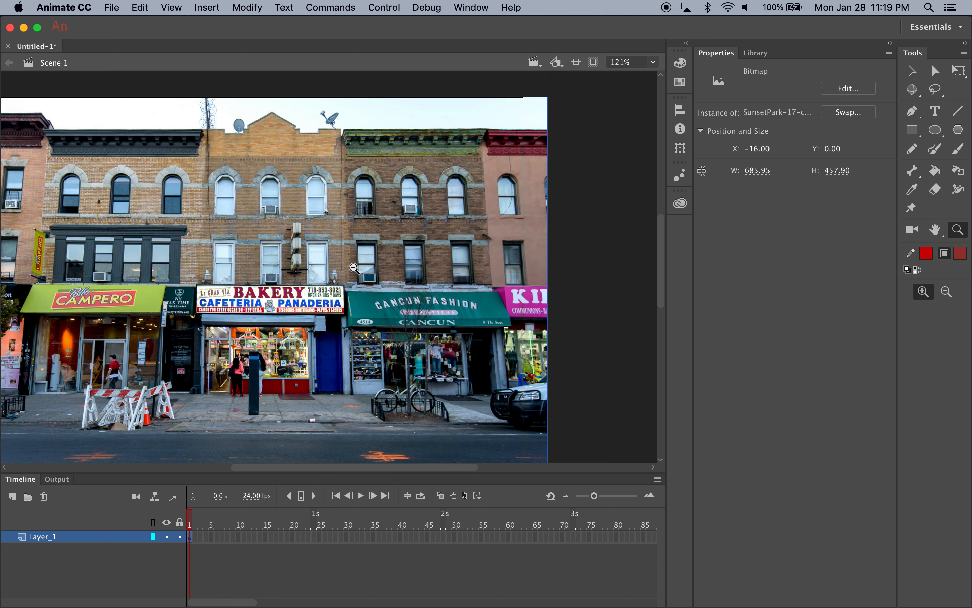
alt+click(354, 268)
click(353, 261)
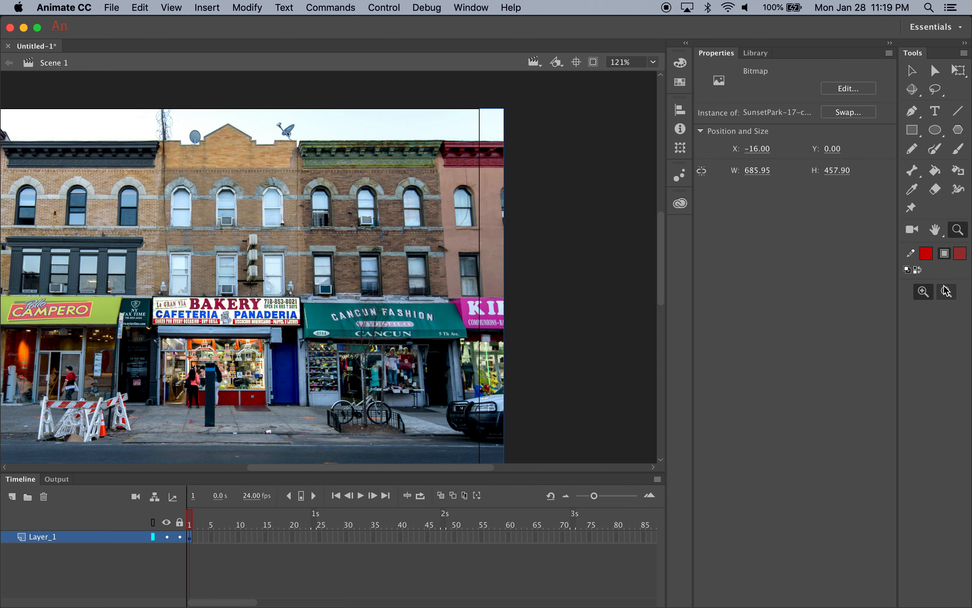
View the photo at 100% and at closer magnification, recentring the stage with the Hand tool and ending at 100%
click(653, 62)
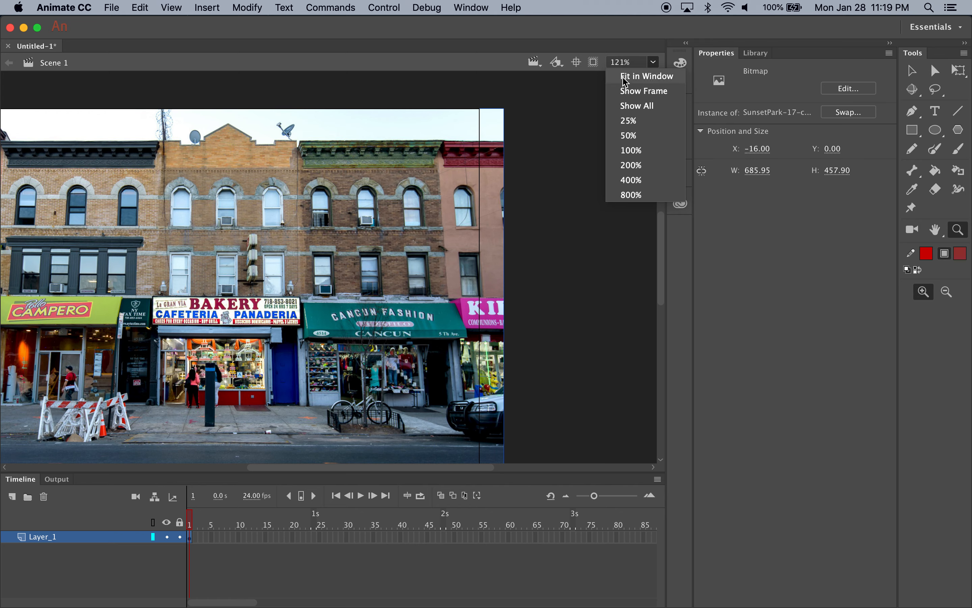
click(632, 150)
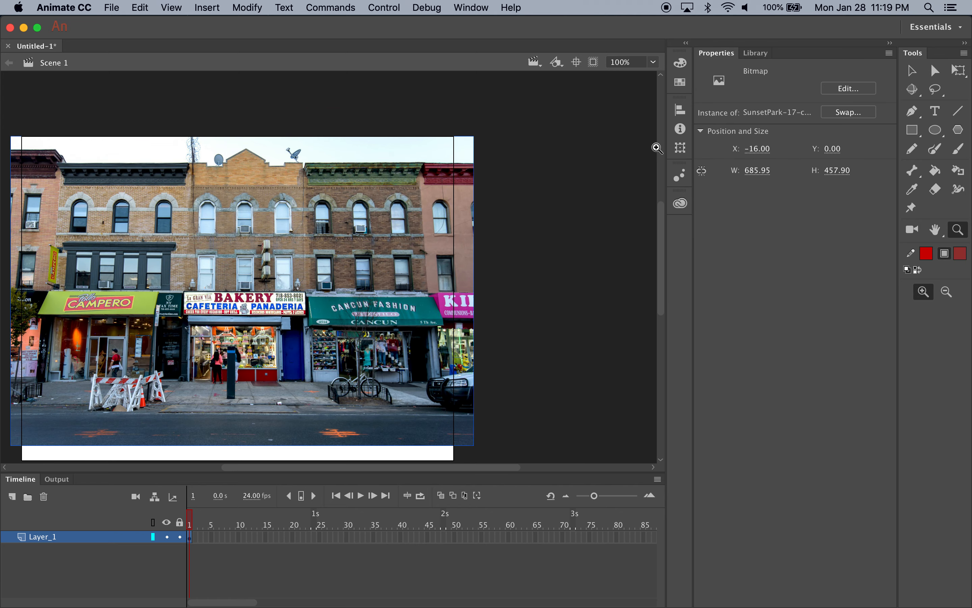
key(super+equal)
key(super+equal)
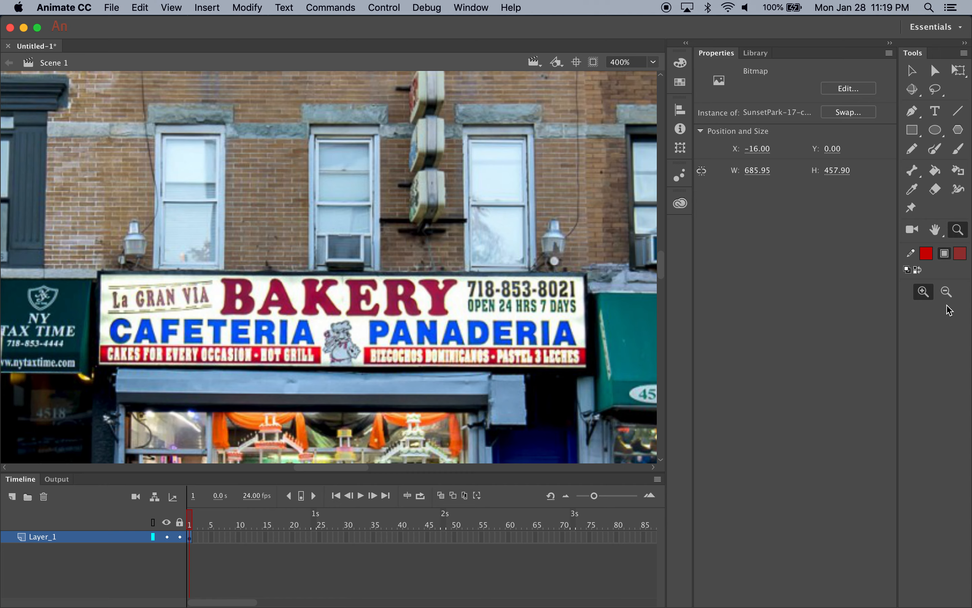
click(935, 229)
drag(300, 258, 402, 221)
key(super+minus)
key(super+minus)
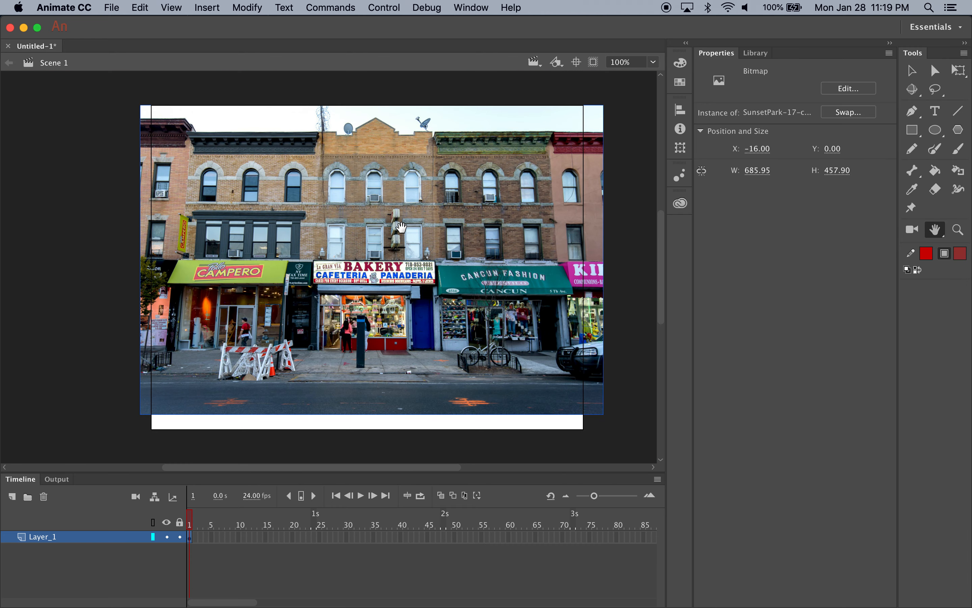
Move the street photo down to Y 12 on the stage and lock Layer_1
click(912, 71)
drag(436, 294, 436, 303)
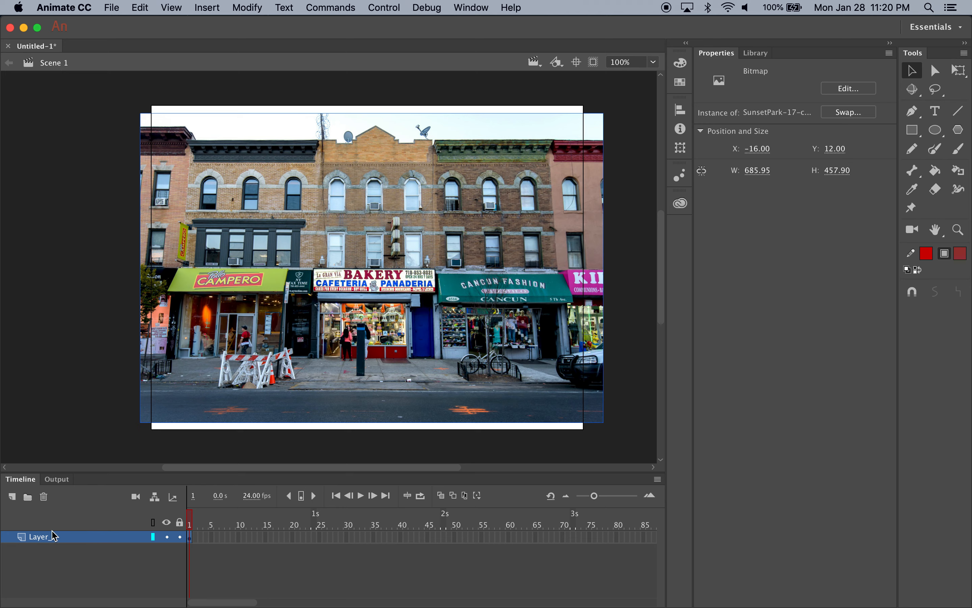
click(180, 538)
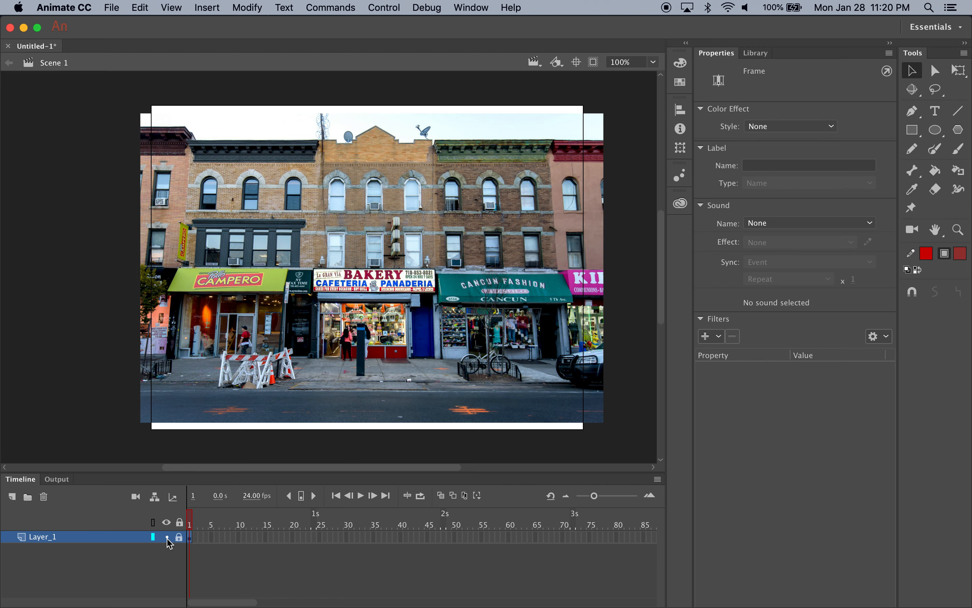
Hide and reshow Layer_1, and turn its outline display on and off
click(167, 539)
click(167, 538)
click(153, 537)
click(151, 538)
Add a new layer and draw a rectangle about 159 by 31 px over the bakery building's parapet, filled #6633CC with a 4.60 #330066 stroke
click(12, 498)
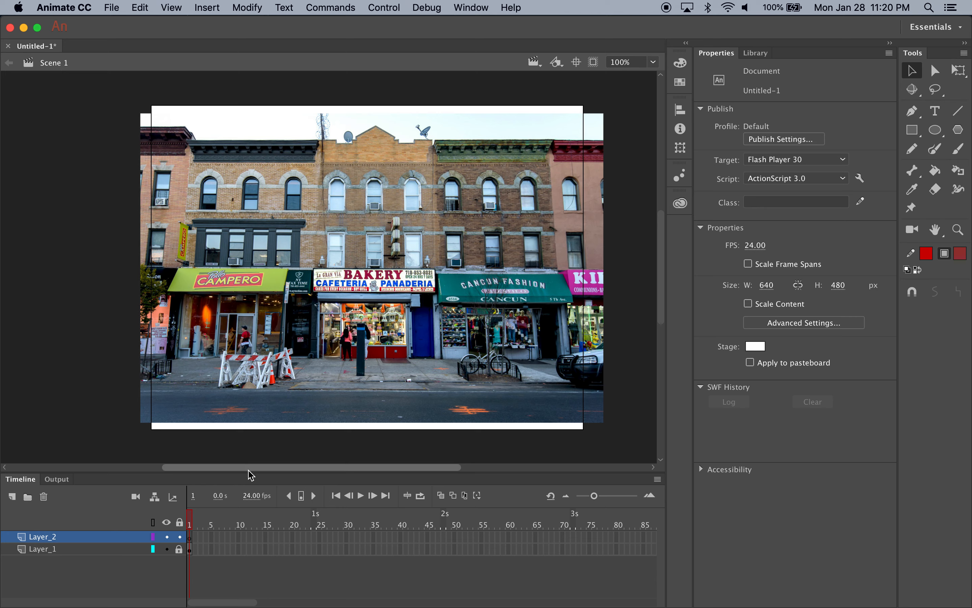
click(913, 130)
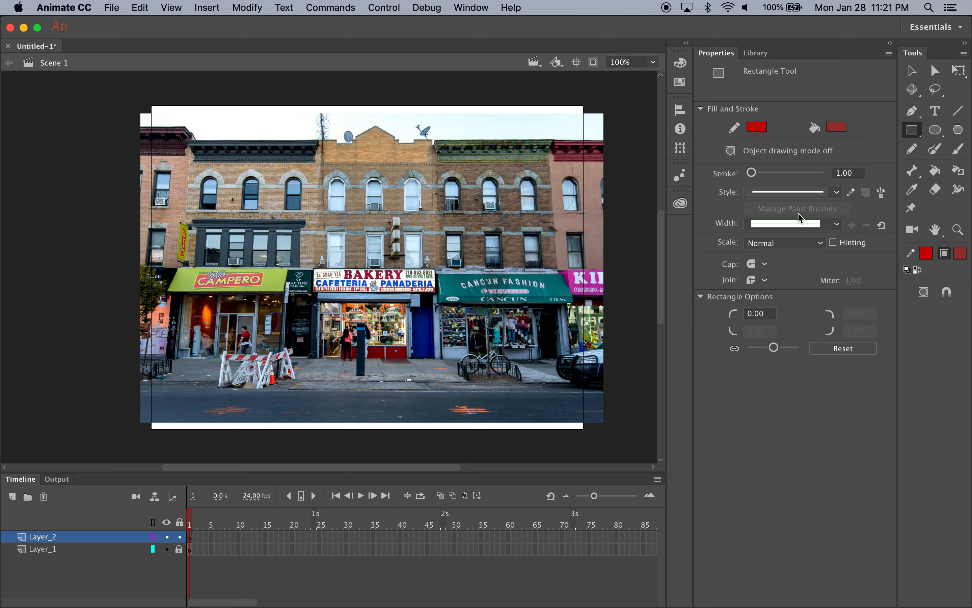
click(835, 127)
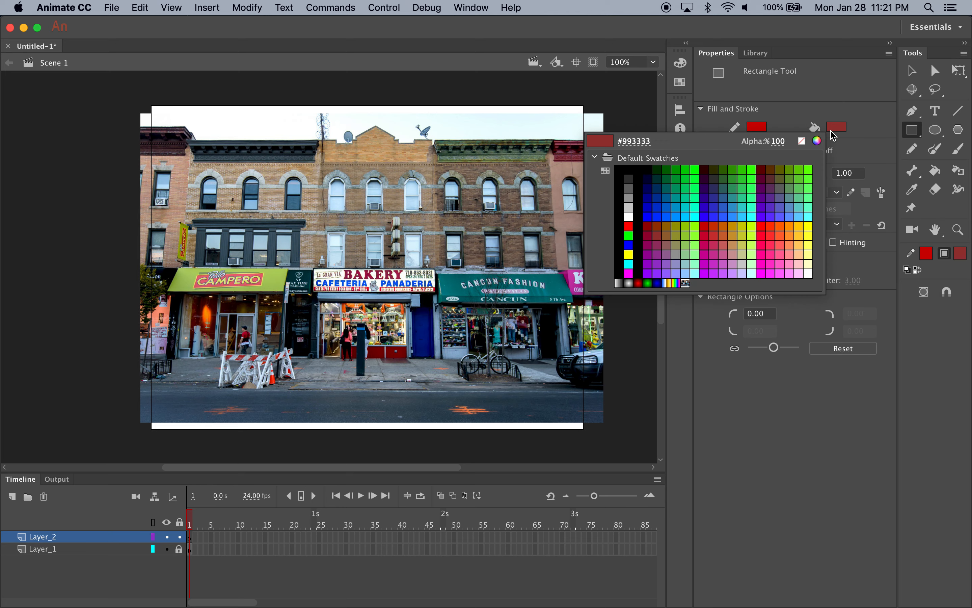
click(771, 205)
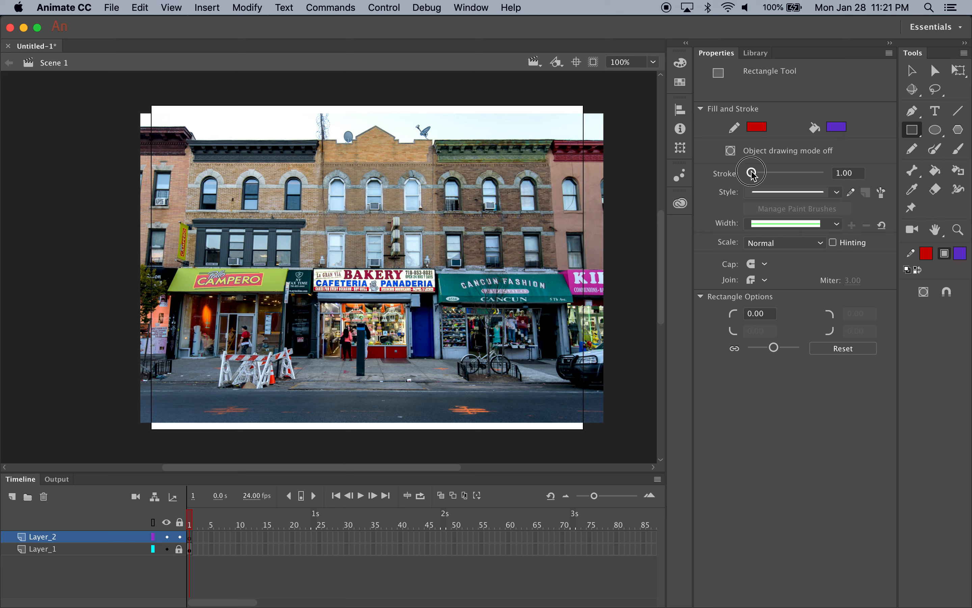
drag(752, 173, 756, 173)
click(759, 131)
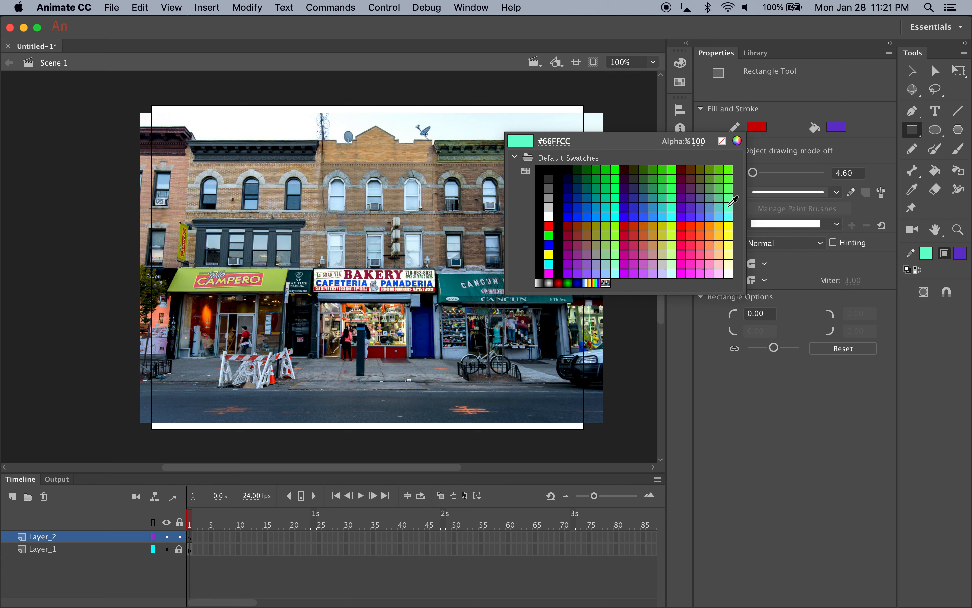
click(628, 191)
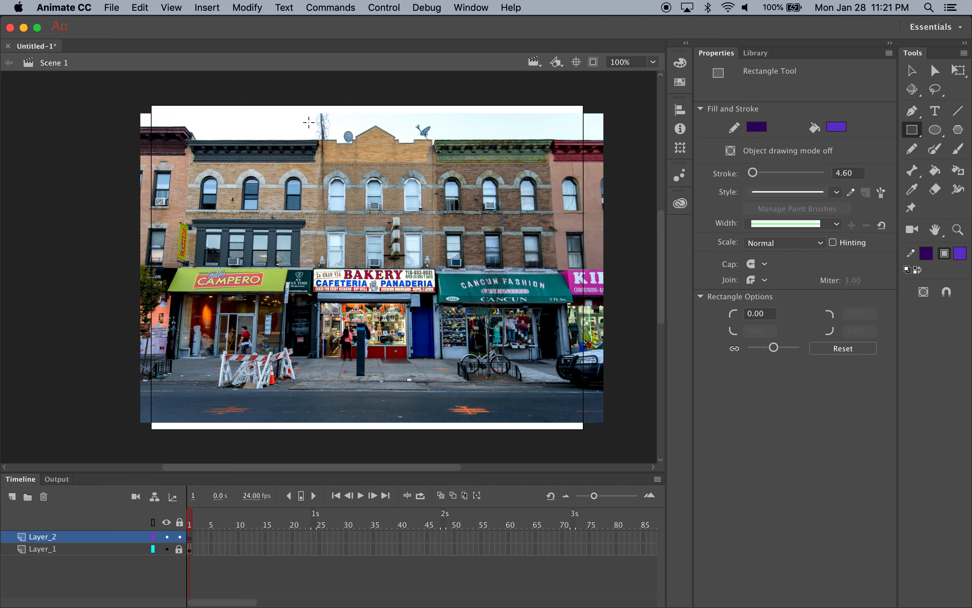
mouse_move(323, 139)
mouse_down()
mouse_move(370, 162)
mouse_move(431, 163)
mouse_up()
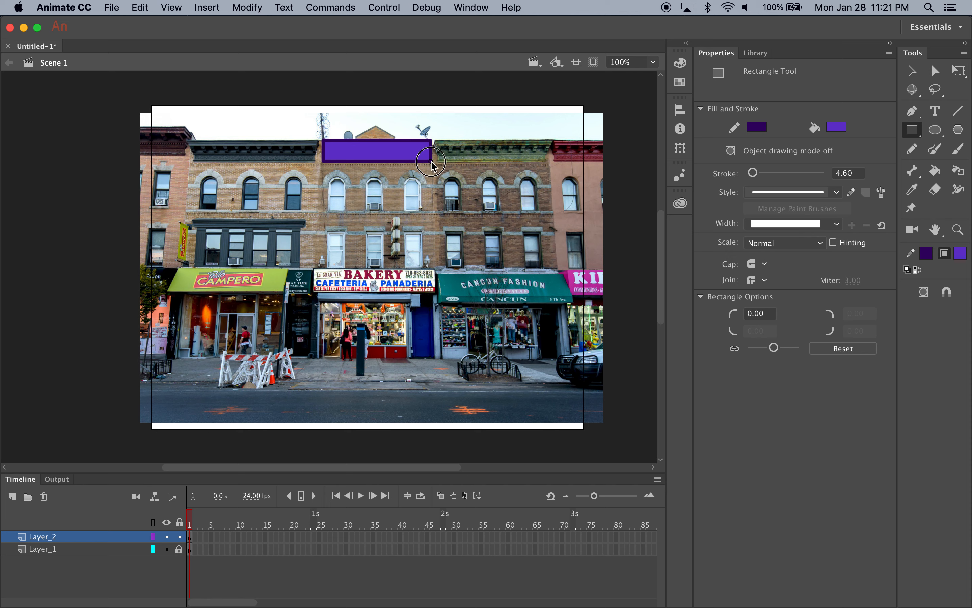
Set the Rectangle tool's fill colour to the tan brick sampled from the photo just below the purple rectangle
click(841, 129)
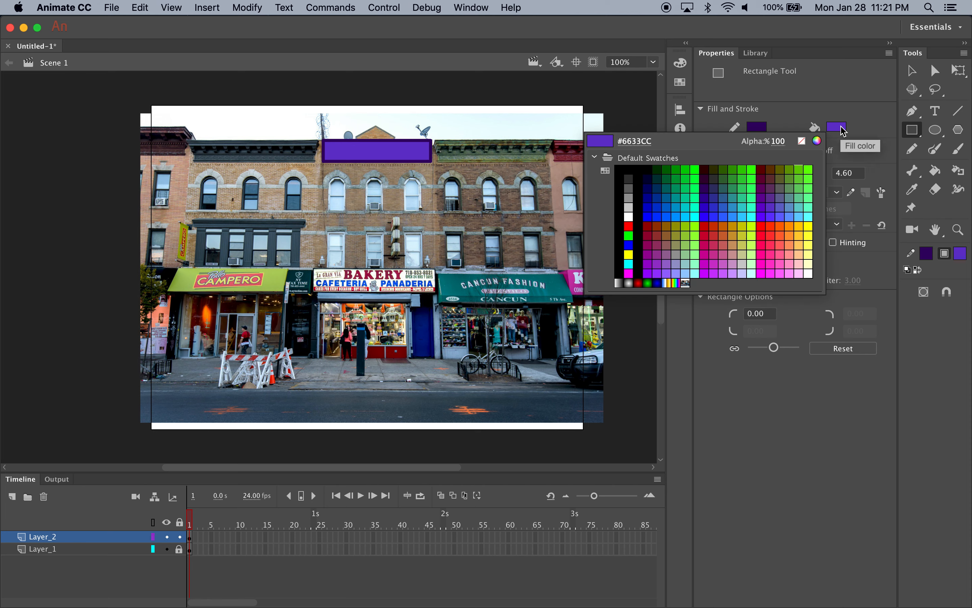
click(843, 131)
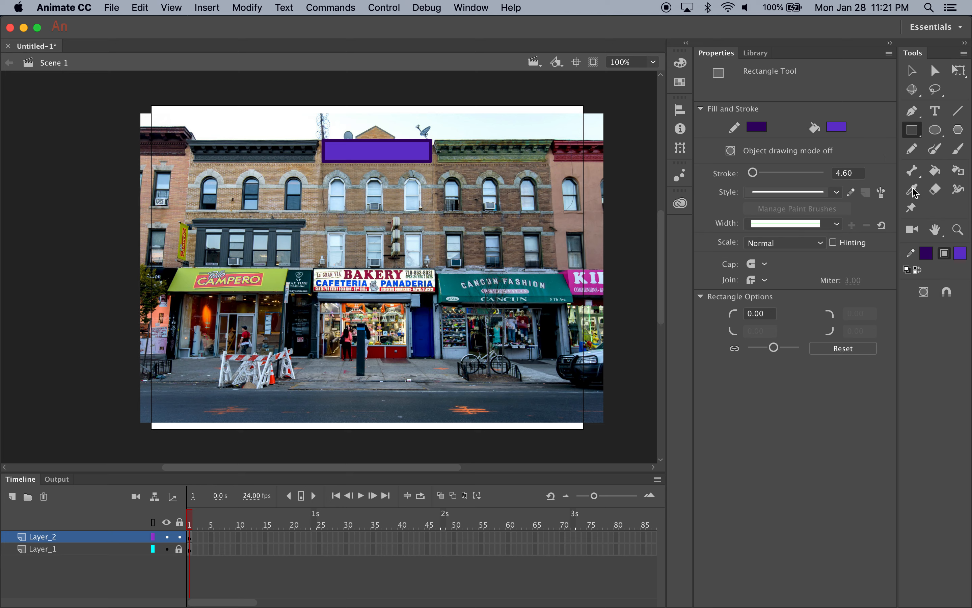
click(831, 129)
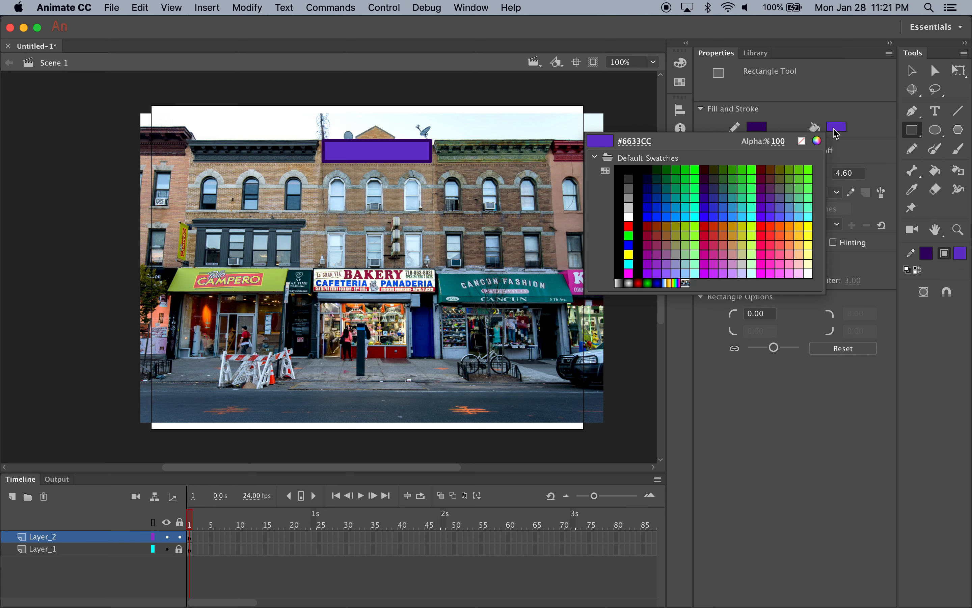
click(394, 170)
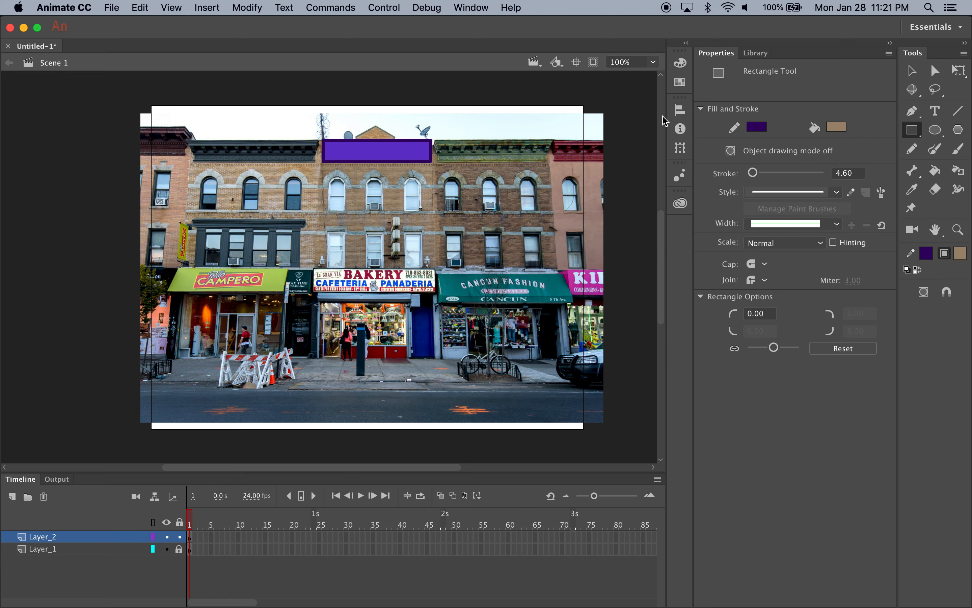
Recolour the parapet rectangle's fill with the tan brick colour sampled from the photo just below it
click(912, 71)
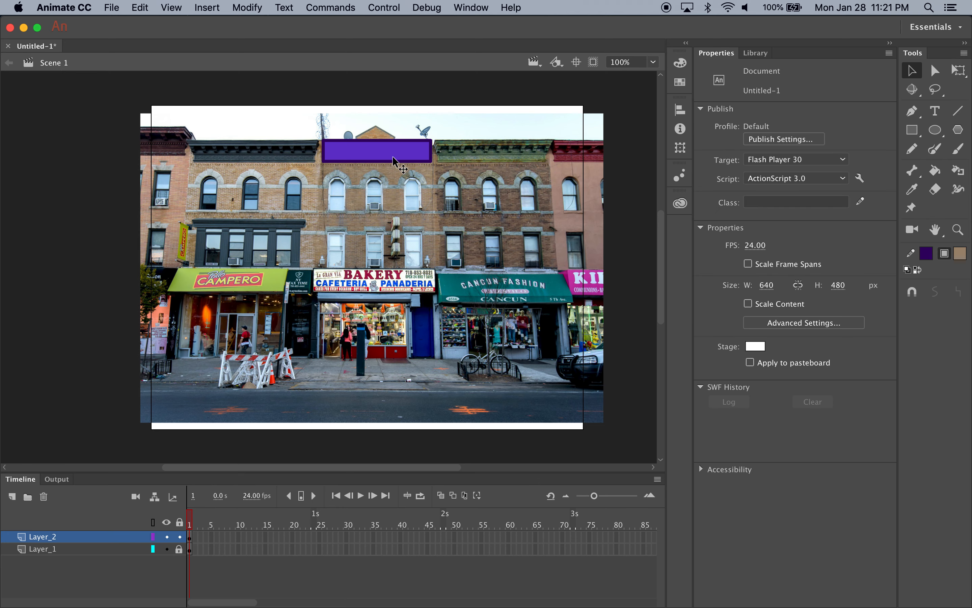
double_click(380, 156)
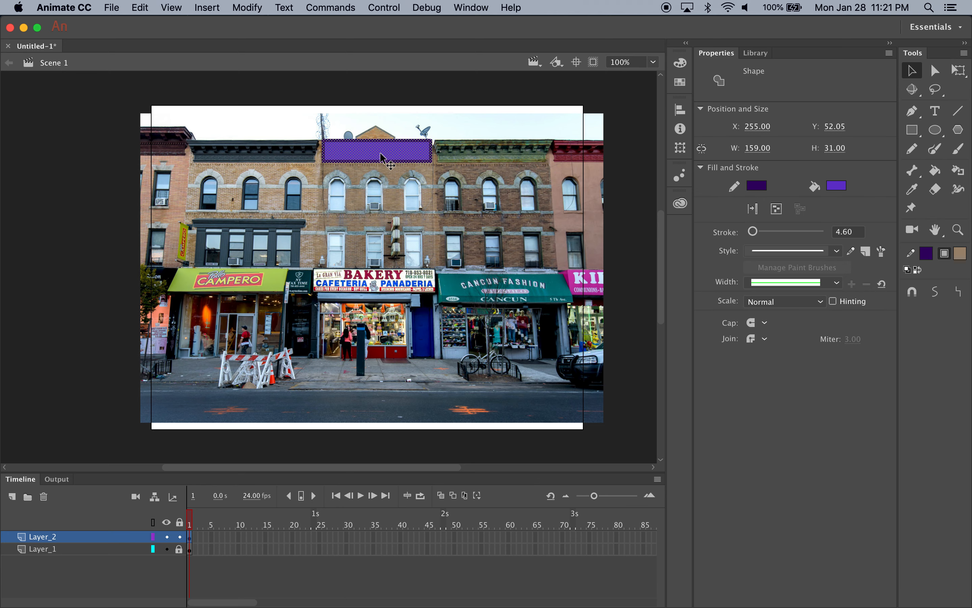
click(839, 190)
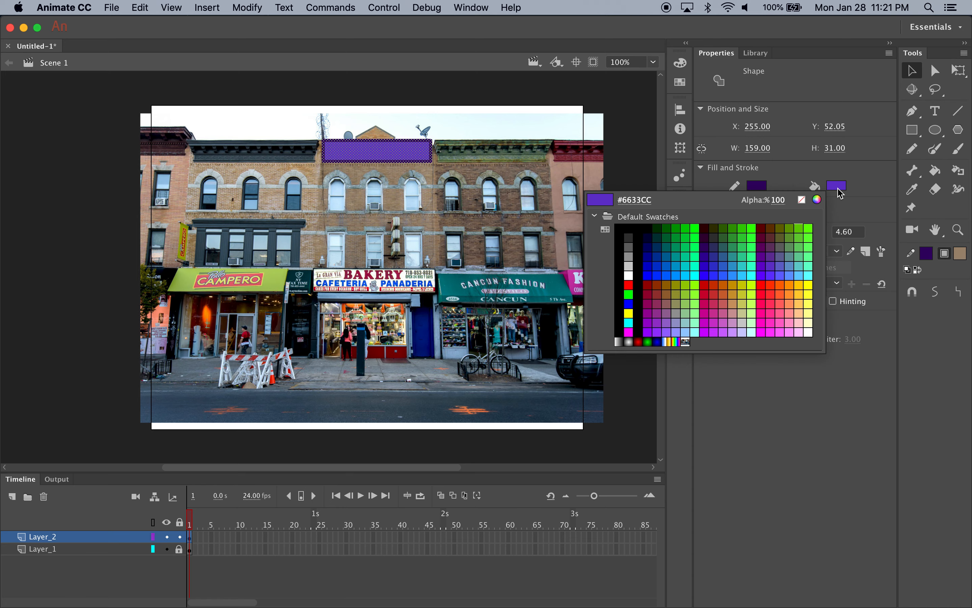
click(392, 170)
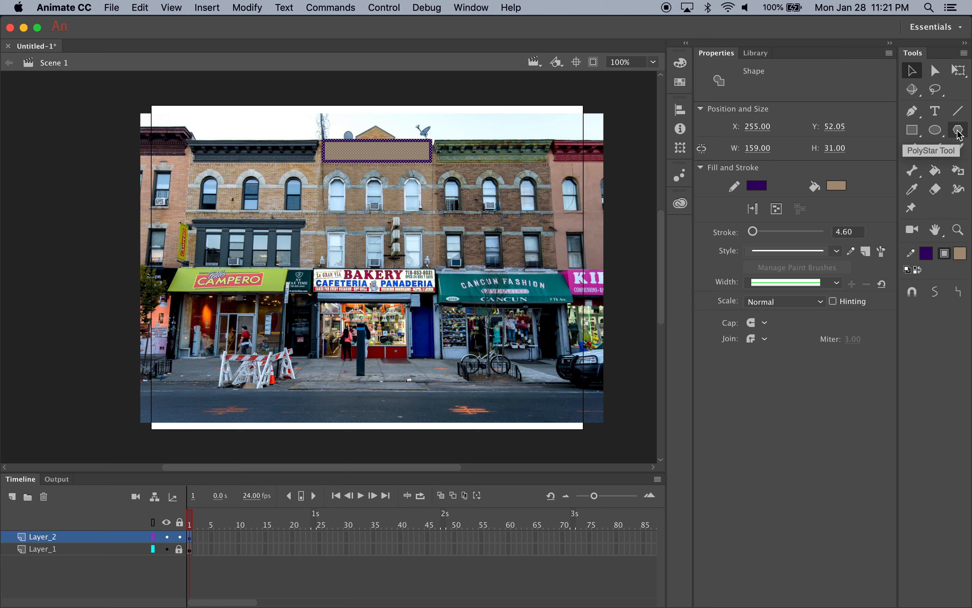
click(394, 170)
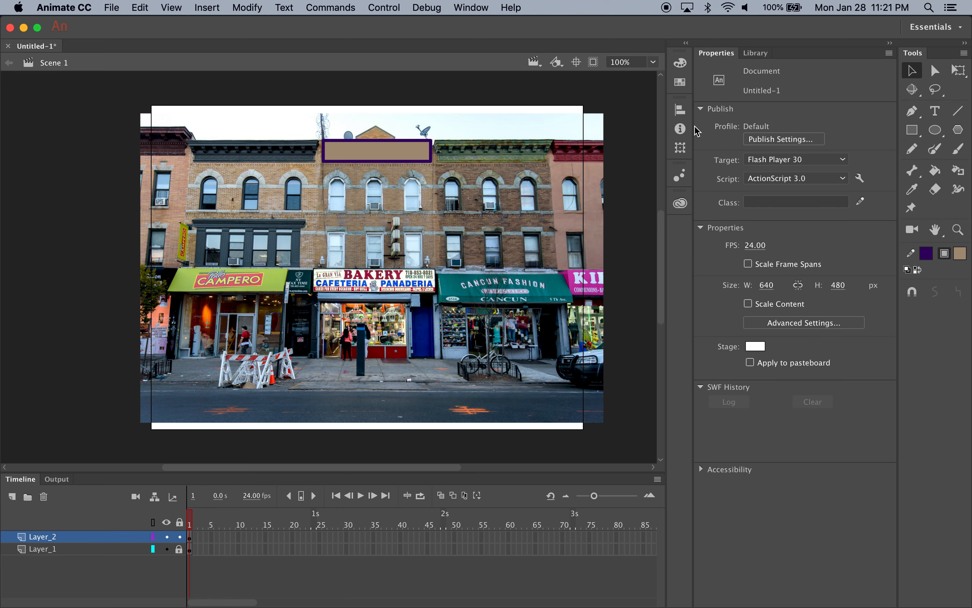
Draw a pentagon with the PolyStar tool over the bakery building's gable, overlapping the middle of the tan rectangle
click(958, 129)
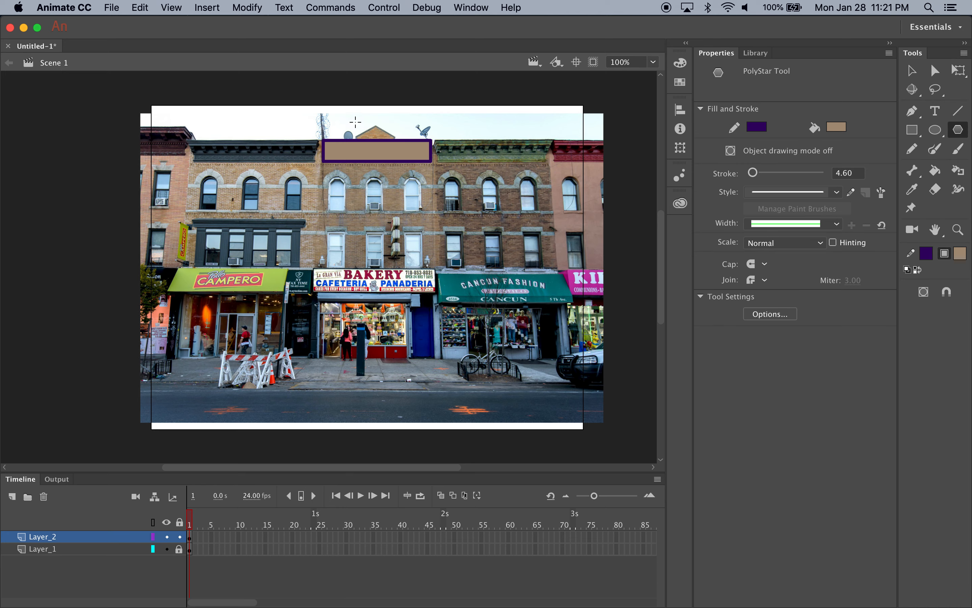
mouse_move(355, 122)
mouse_down()
mouse_move(393, 154)
mouse_move(367, 132)
mouse_move(384, 157)
mouse_move(394, 139)
mouse_up()
key(super+z)
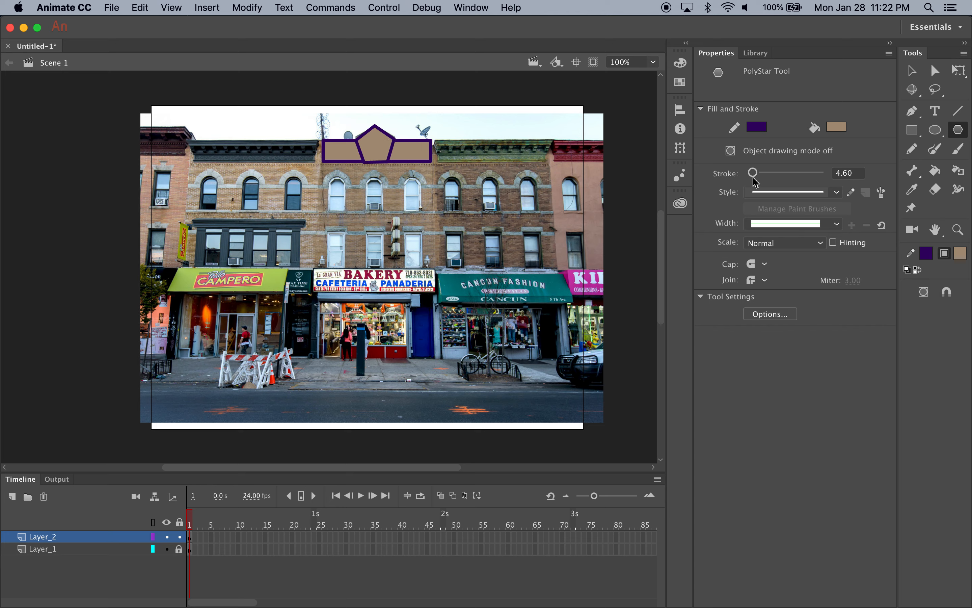
Recolour the stroke segment between the pentagon and the rectangle's right part with the tan sampled from the fill
click(911, 71)
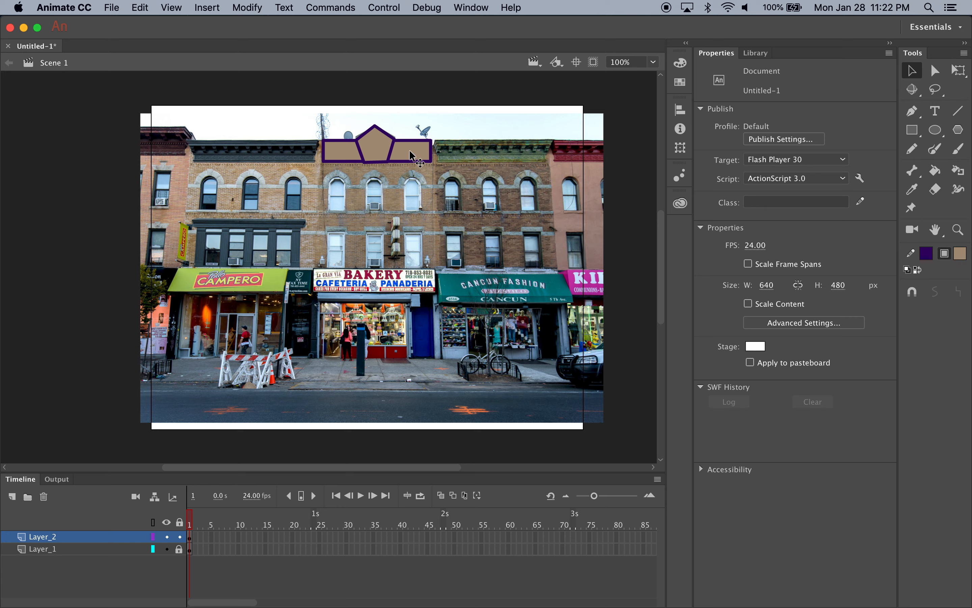
click(391, 152)
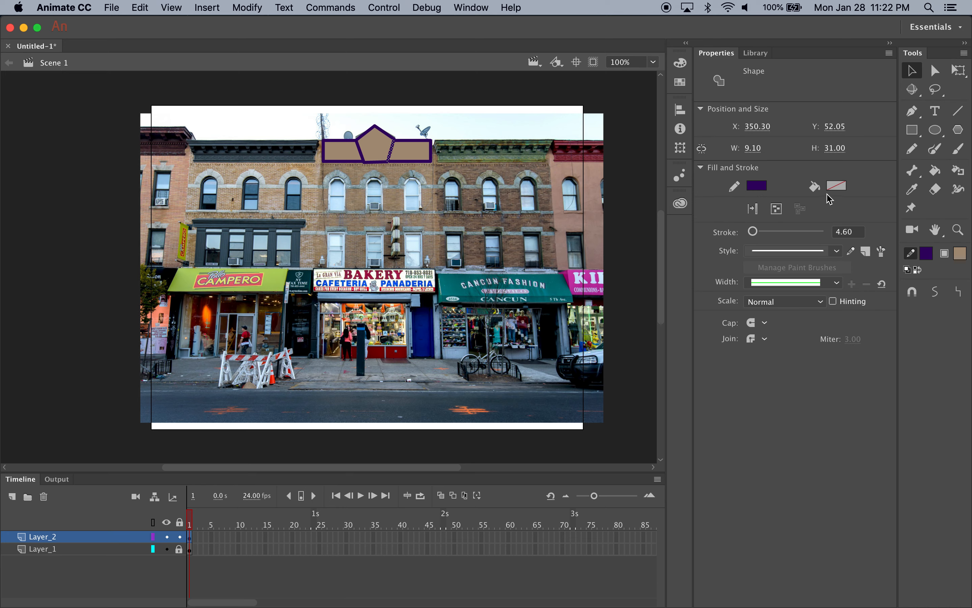
click(404, 153)
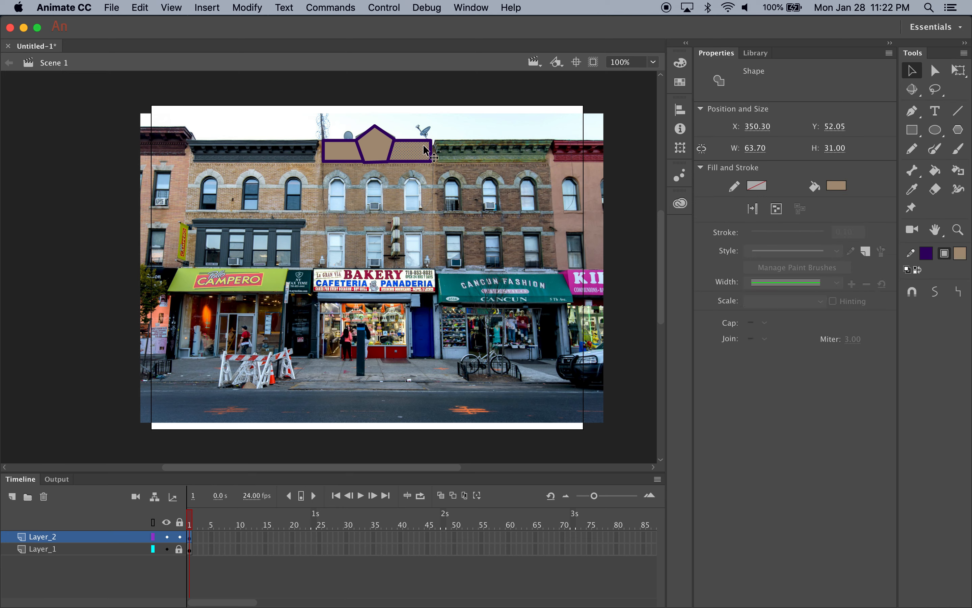
click(390, 152)
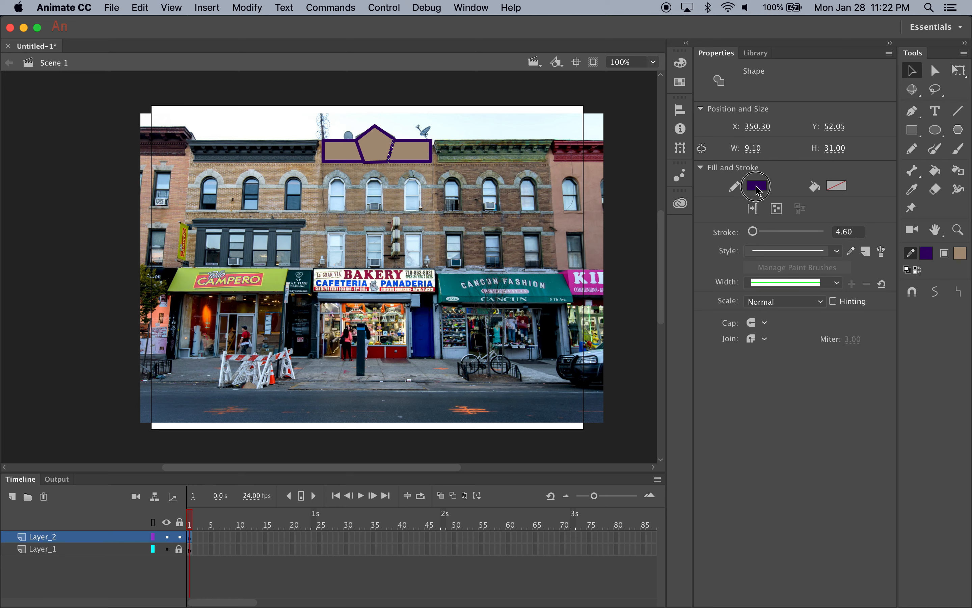
click(757, 186)
click(416, 151)
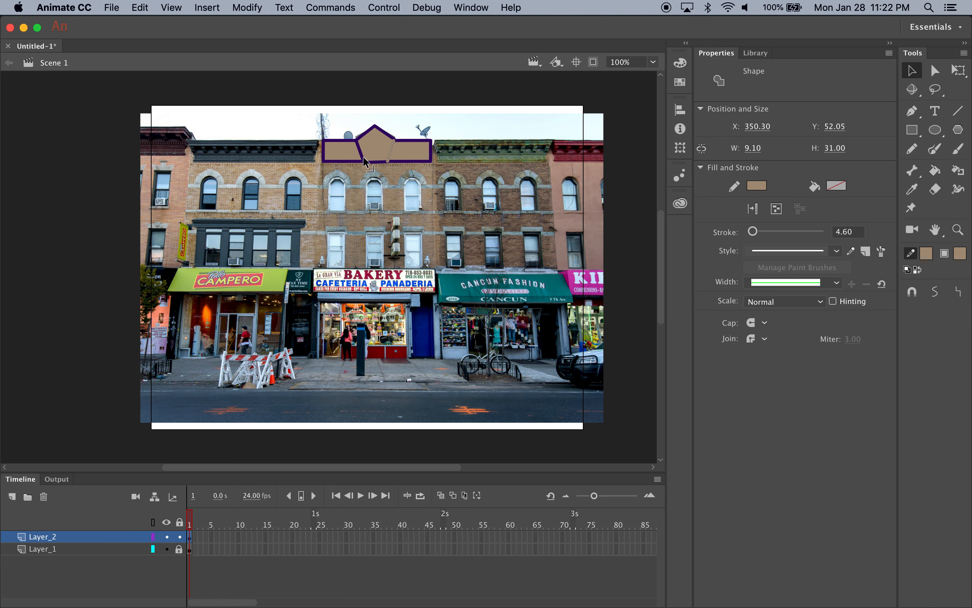
click(346, 151)
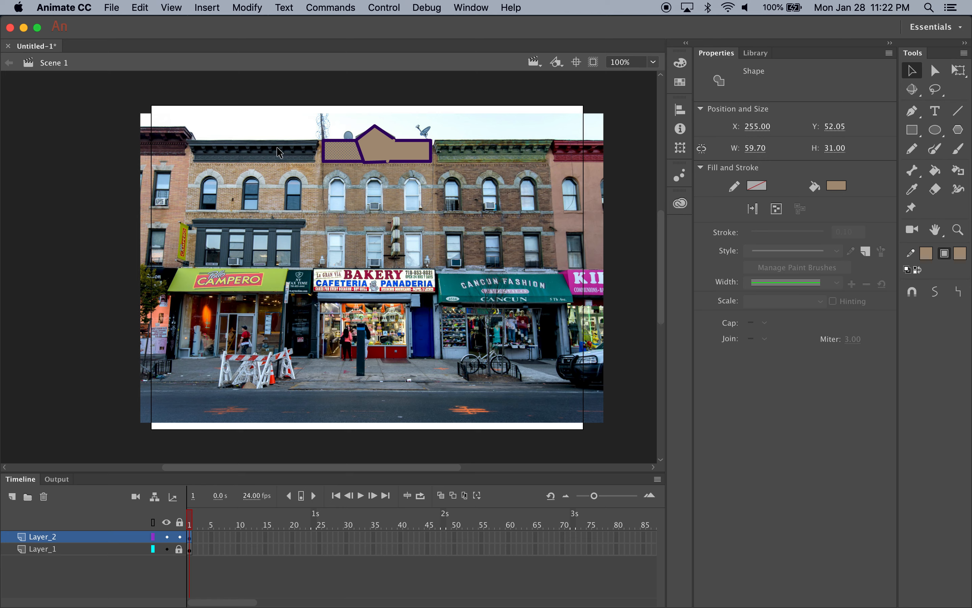
Draw a rectangle over the bakery building's right arched window, with light blue fill sampled from its glass and a tan stroke
click(913, 130)
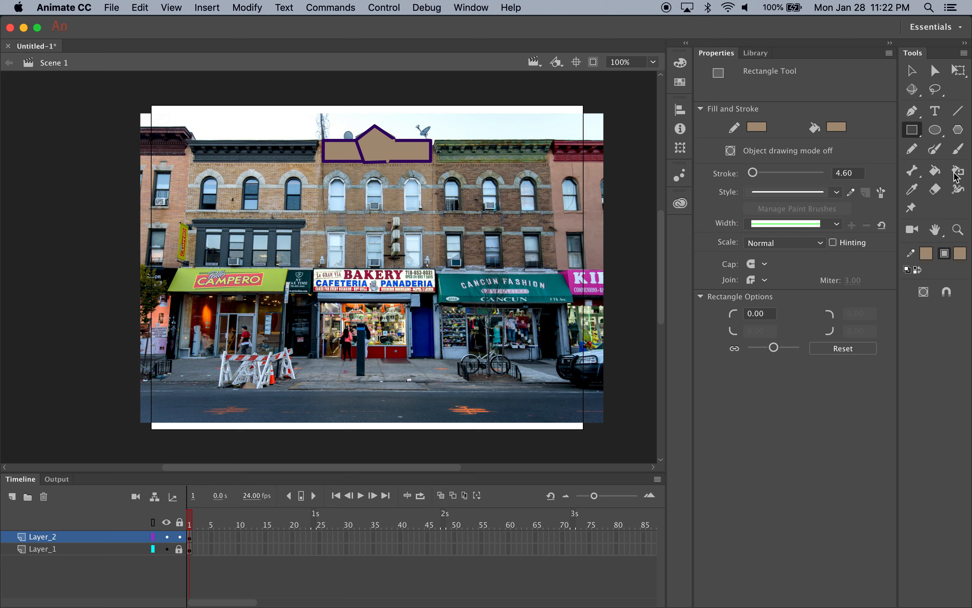
click(936, 139)
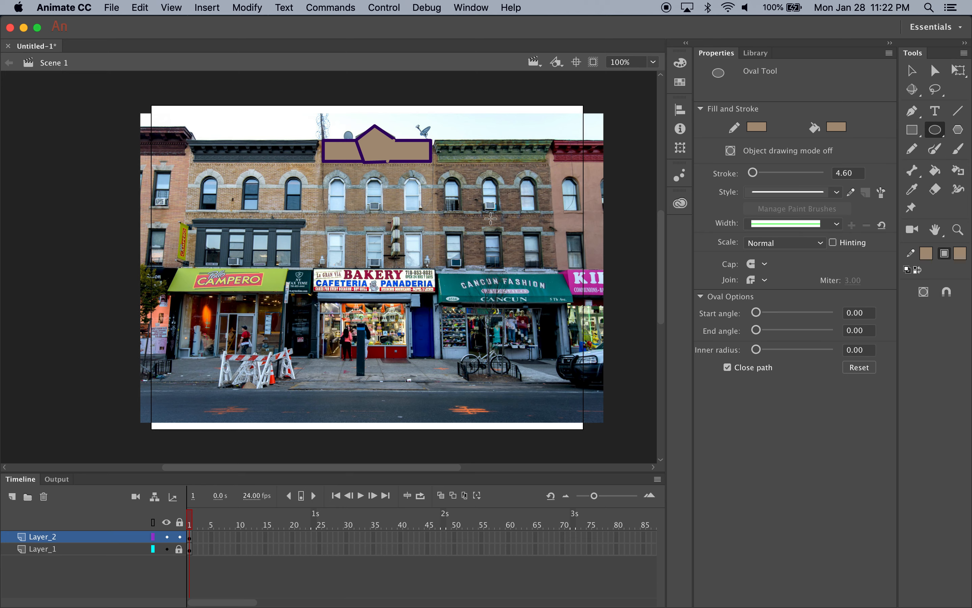
click(912, 133)
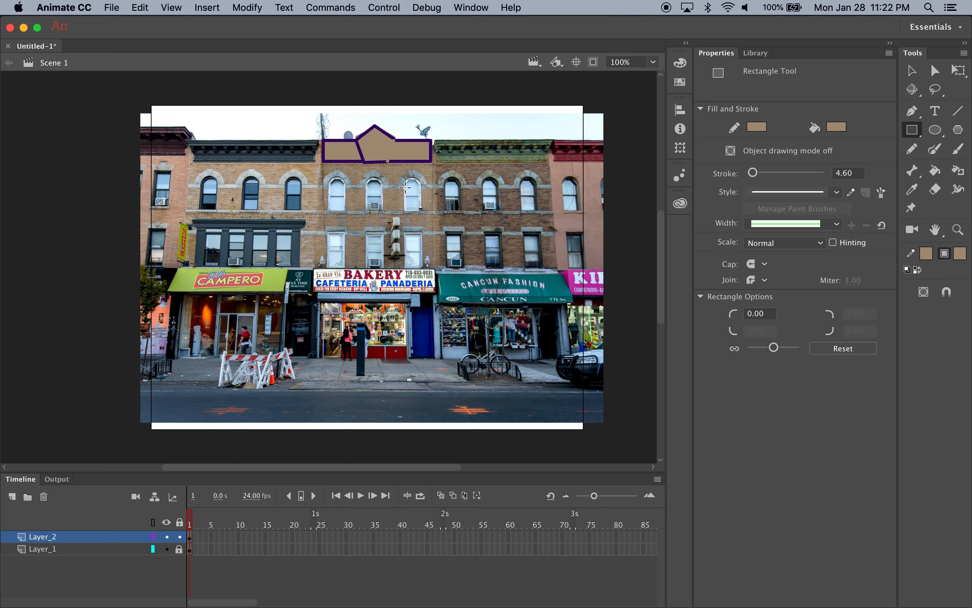
click(836, 128)
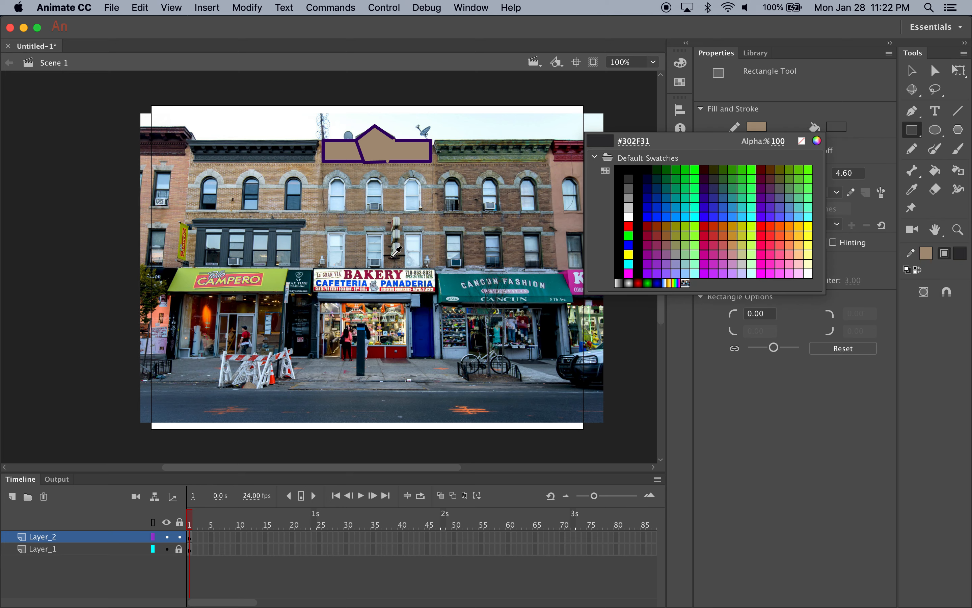
click(421, 185)
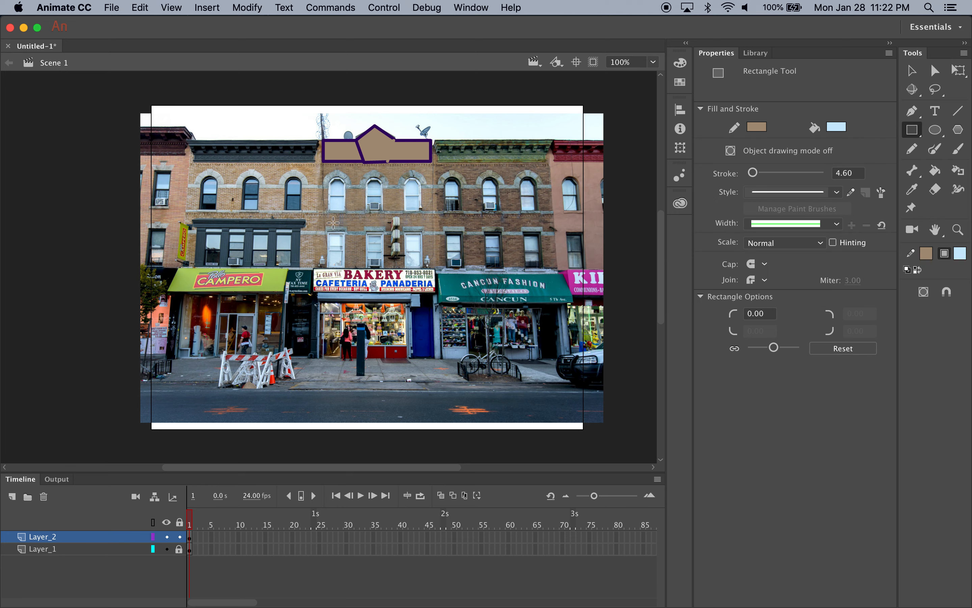
drag(404, 186, 420, 211)
Bend the top edge of the light blue window rectangle upward into an arch
click(911, 71)
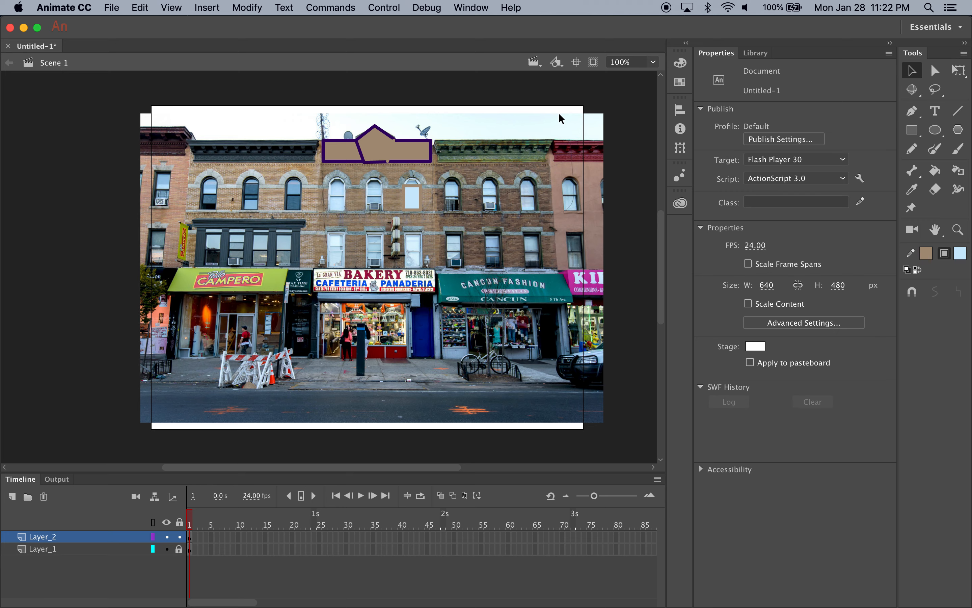
click(412, 187)
drag(413, 188, 414, 179)
Draw a matching light blue rectangle over the middle arched window and curve its top edge into an arch
click(912, 129)
drag(368, 183, 384, 210)
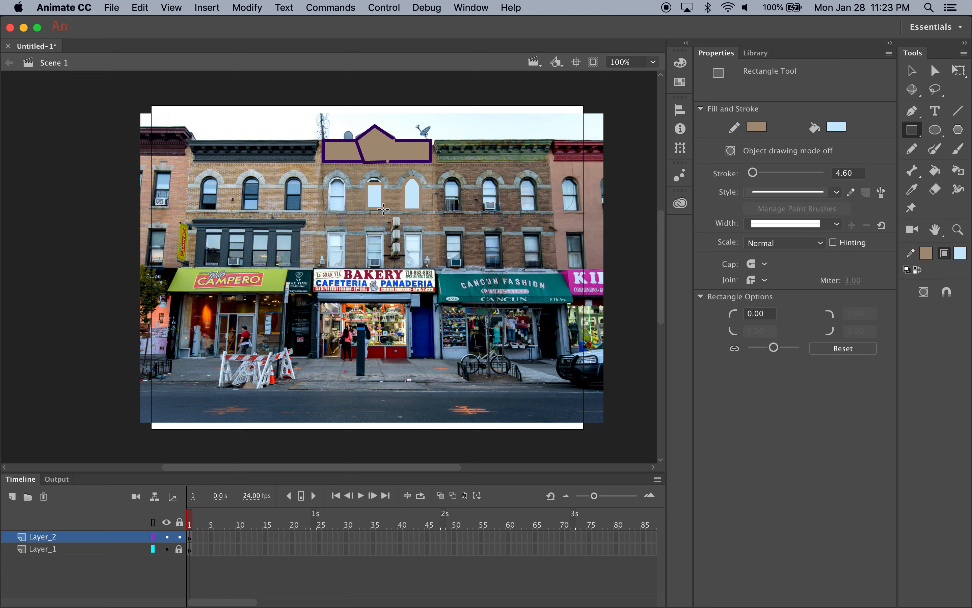
click(912, 71)
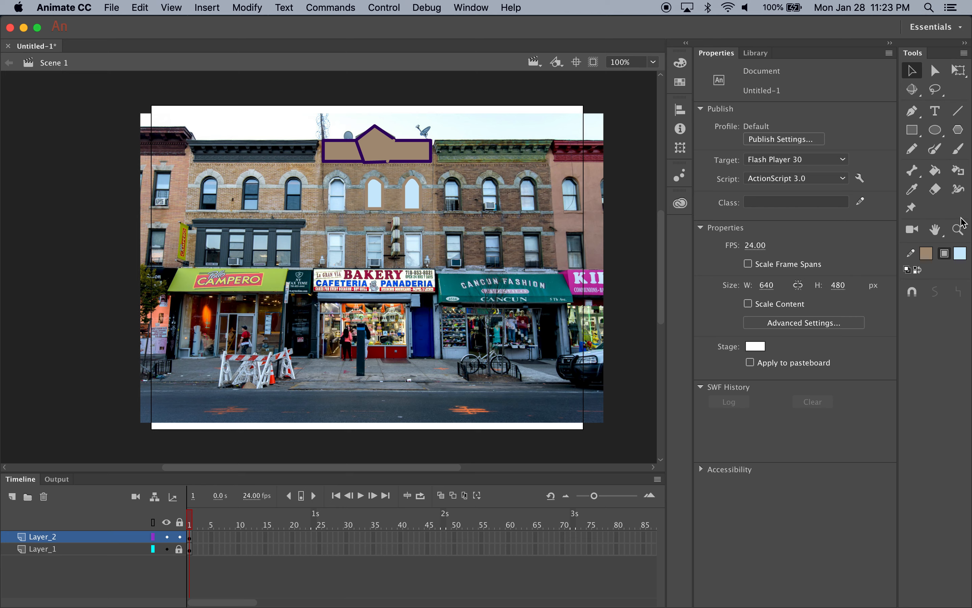
Set the Brush tool to size 1 with a dark red fill, with the bakery sign magnified to 400%
click(959, 152)
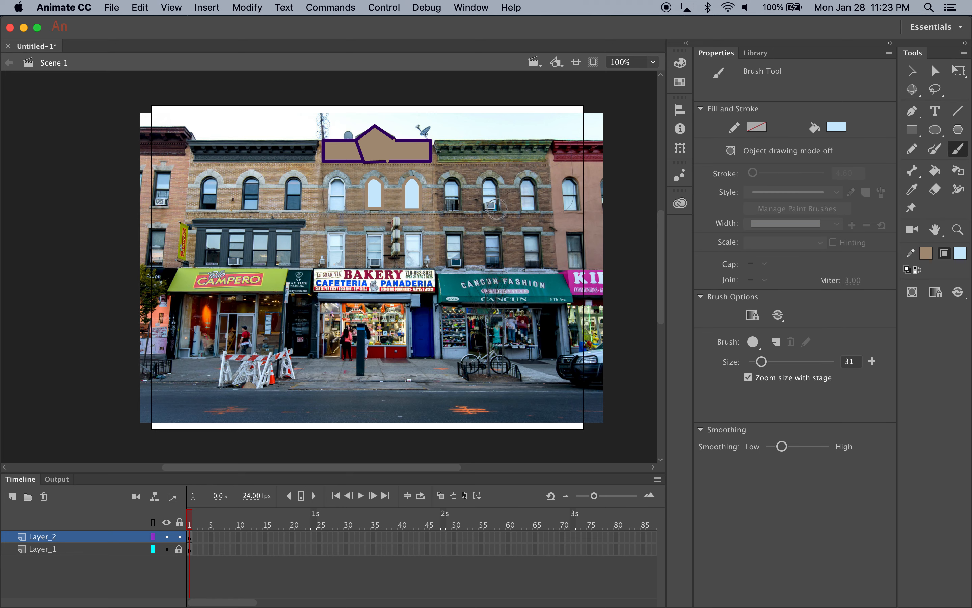
drag(762, 361, 755, 361)
key(super+equal)
key(super+equal)
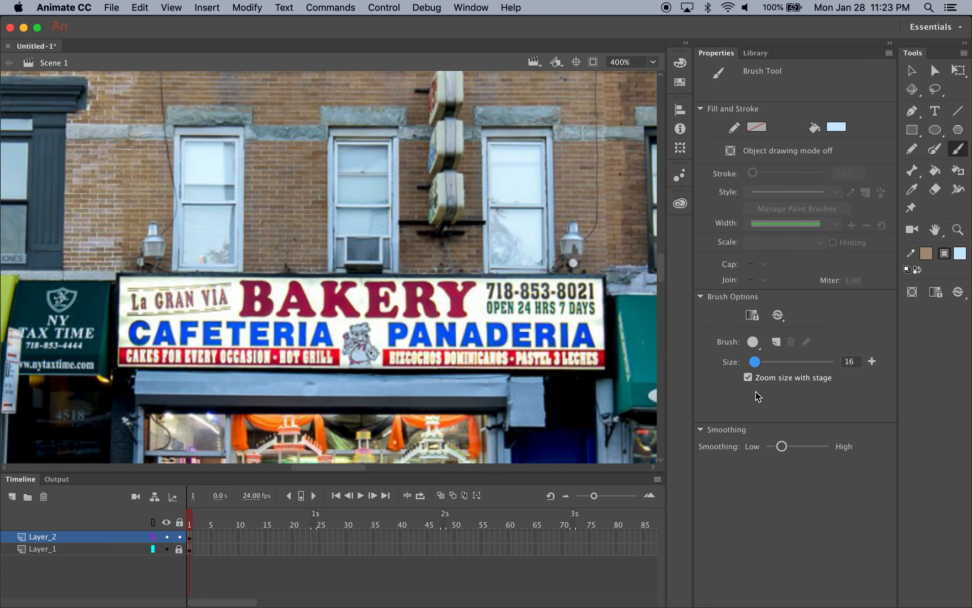
click(756, 363)
drag(757, 363, 751, 364)
click(837, 126)
click(648, 227)
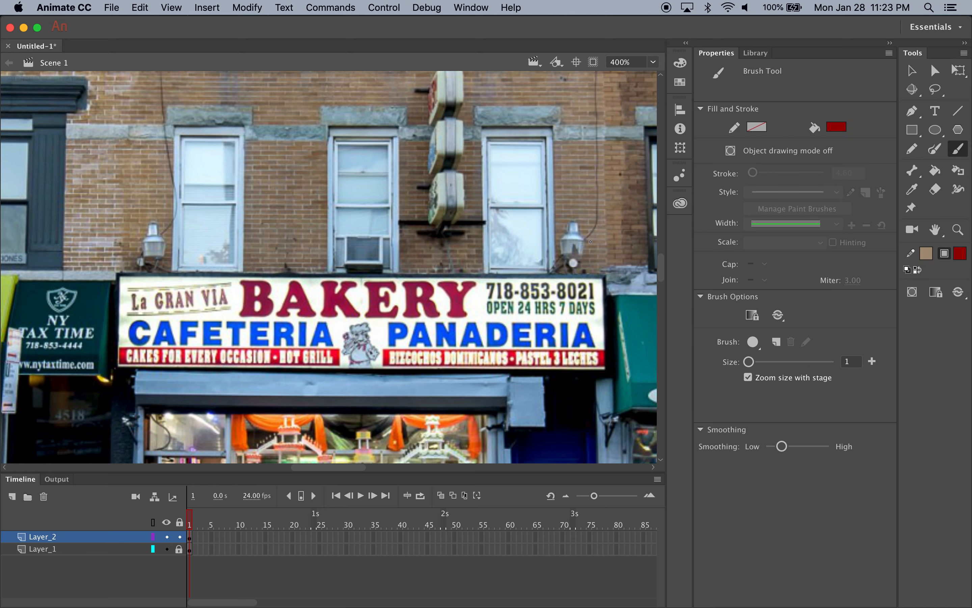
Paint a short dark red brush stroke over the BAKERY lettering on the bakery sign
mouse_move(454, 307)
mouse_down()
mouse_move(454, 317)
mouse_move(443, 284)
mouse_move(460, 300)
mouse_move(470, 285)
mouse_move(470, 322)
mouse_move(454, 314)
mouse_up()
key(super+1)
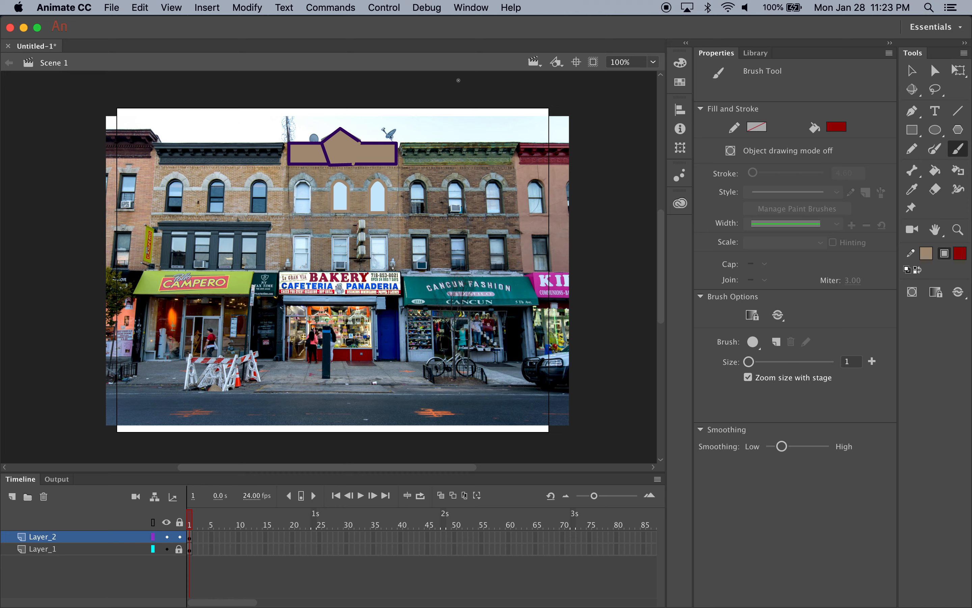
click(910, 72)
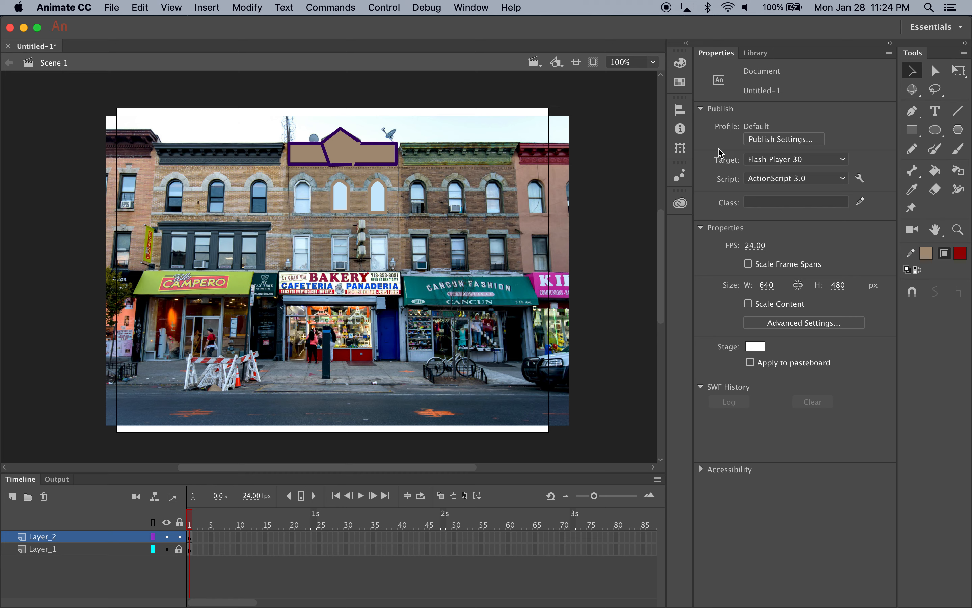
Draw a rectangle about 59 by 54 px on the sidewalk outside the bakery, with grey-blue fill sampled from the pavement and a tan stroke
click(912, 132)
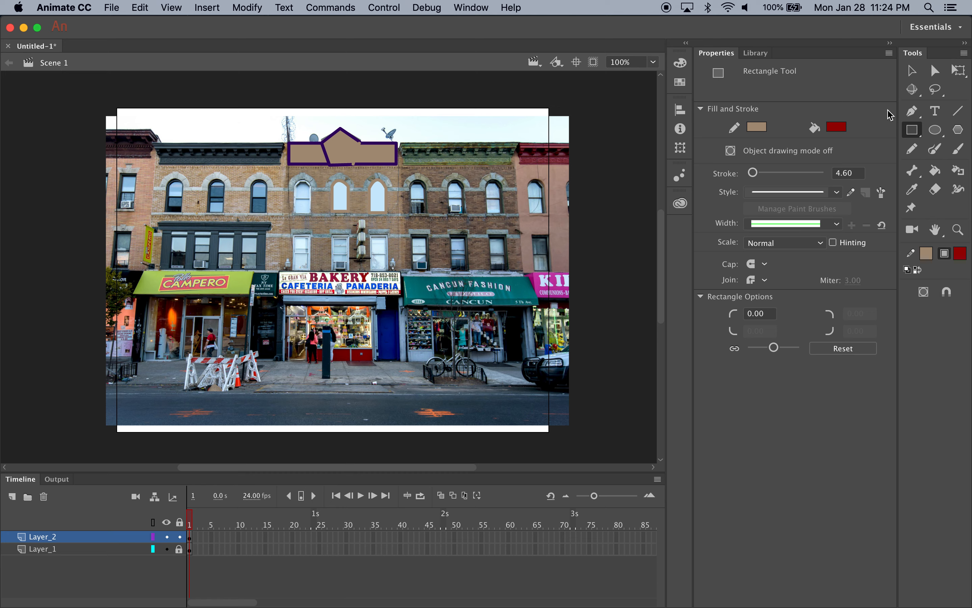
click(836, 127)
click(387, 373)
mouse_move(341, 349)
mouse_down()
mouse_move(398, 408)
mouse_move(382, 385)
mouse_up()
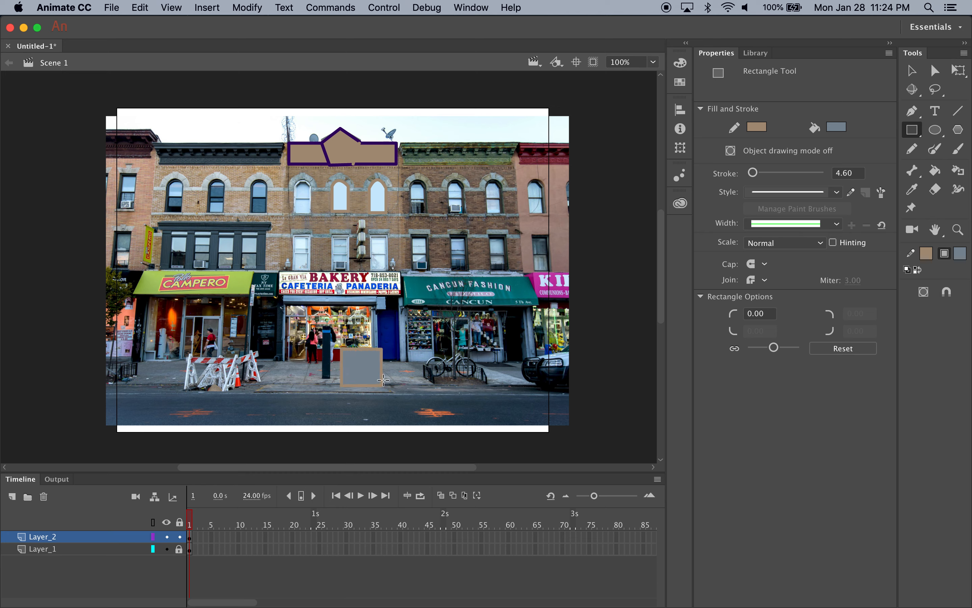
Try reshaping the grey-blue sidewalk rectangle into a slanted slab by moving its corners, and undo those corner edits
click(912, 71)
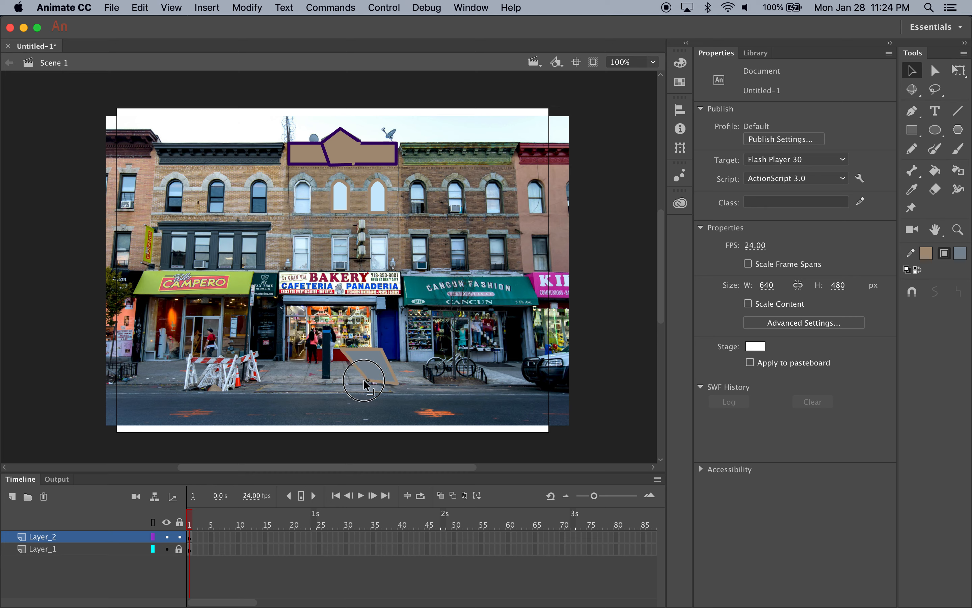
drag(342, 348, 376, 372)
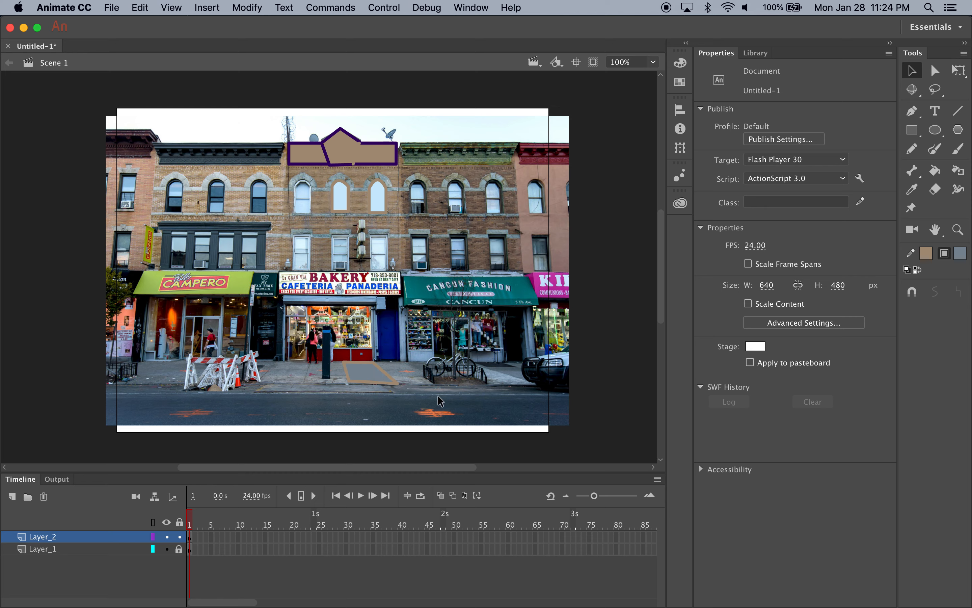
key(super+z)
key(super+z)
key(super+z)
key(super+z)
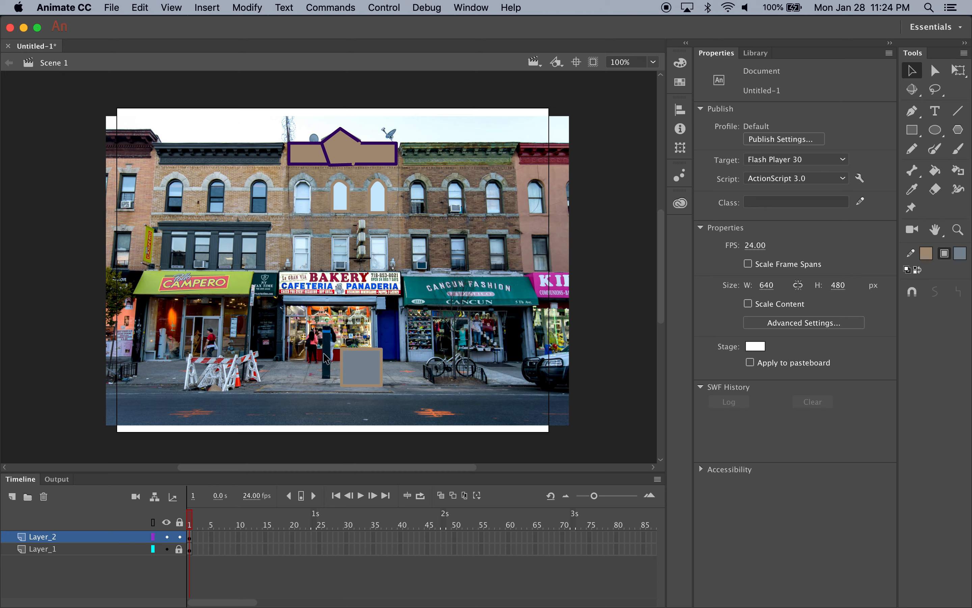
Skew the sidewalk rectangle horizontally with Rotate and Skew so its lower edge shifts rightward, spanning about 87 px in width
click(372, 374)
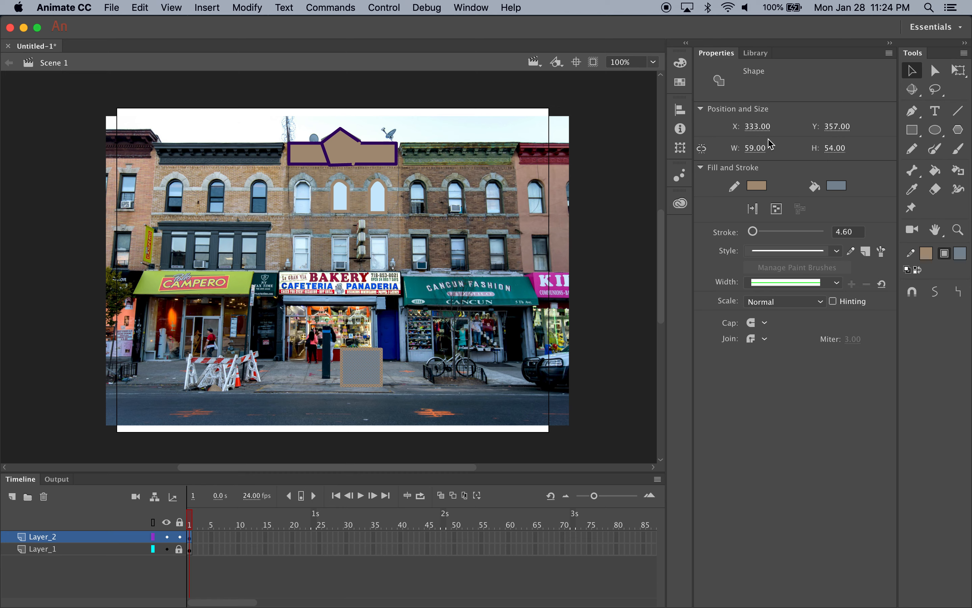
click(958, 70)
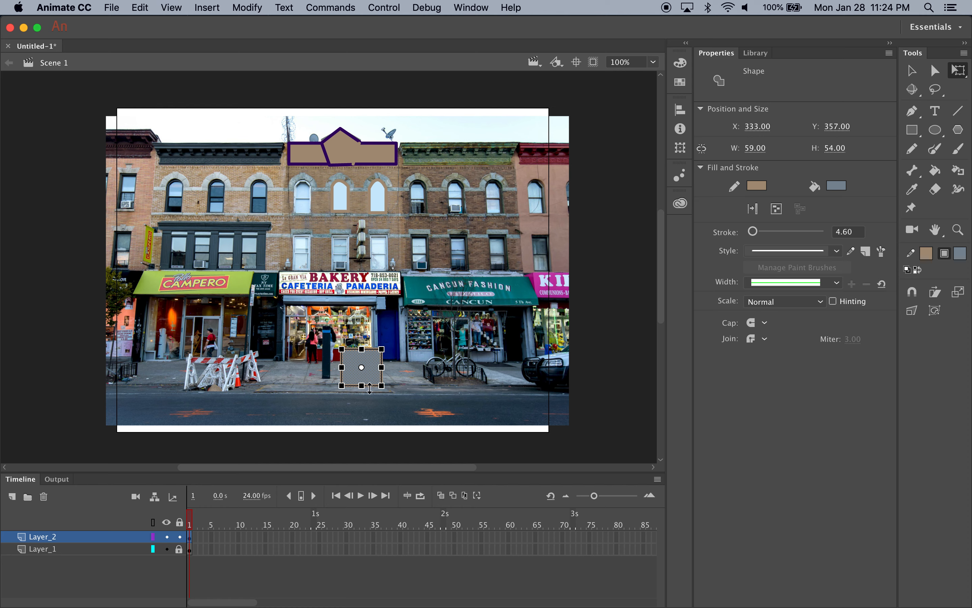
click(939, 298)
drag(359, 386, 372, 387)
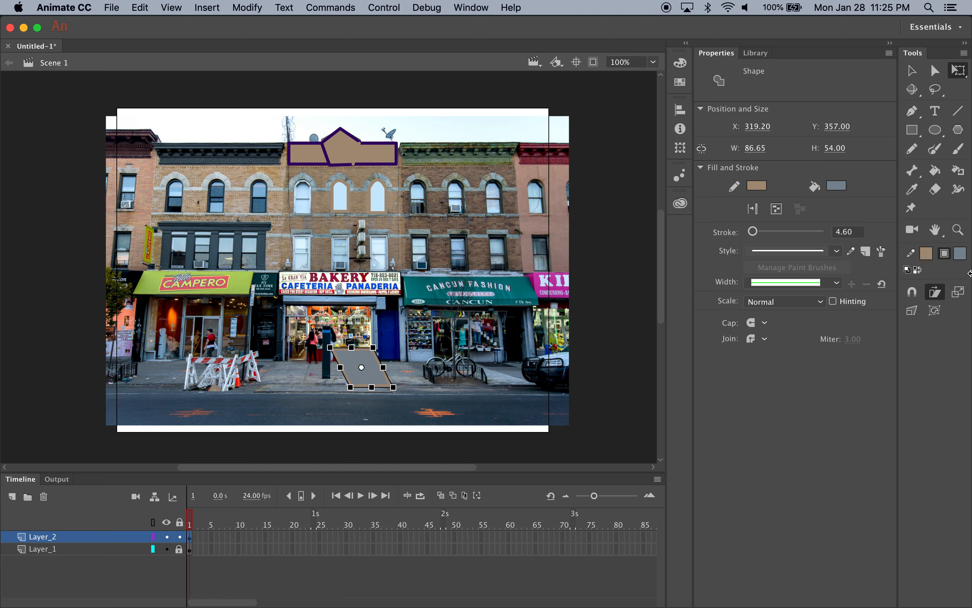
Scale the skewed sidewalk shape down to about 57 by 36 px
click(963, 292)
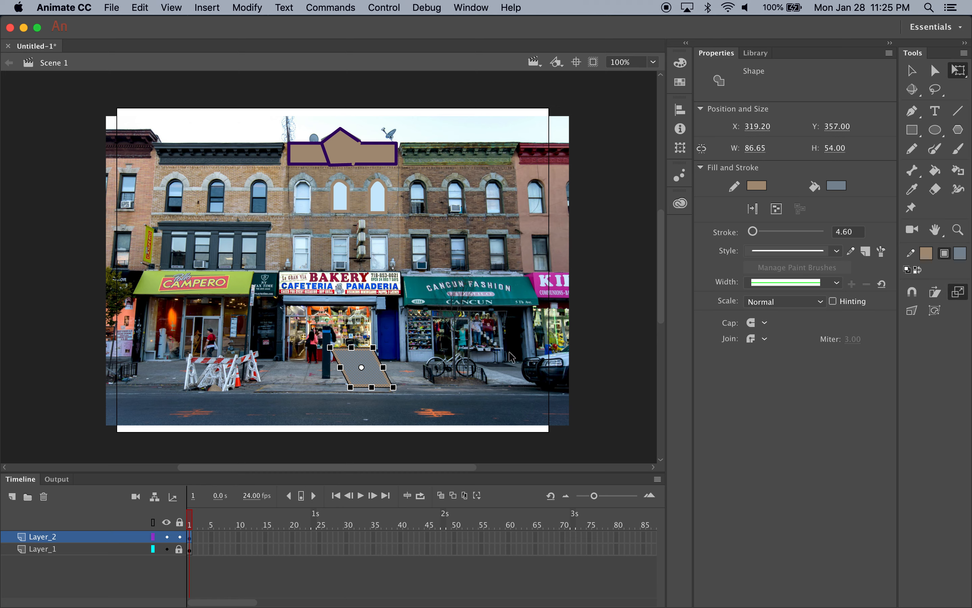
drag(330, 347, 355, 368)
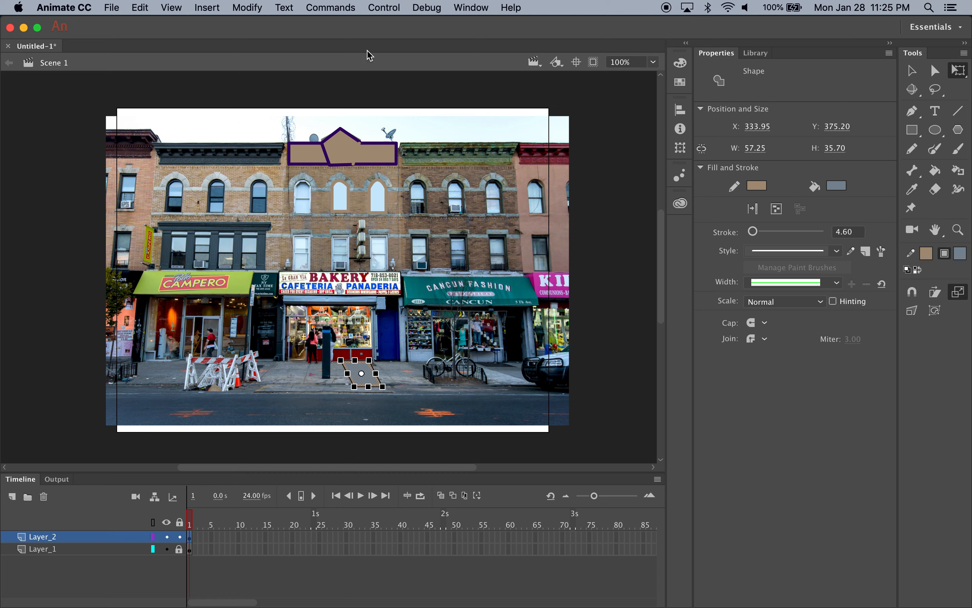
click(432, 6)
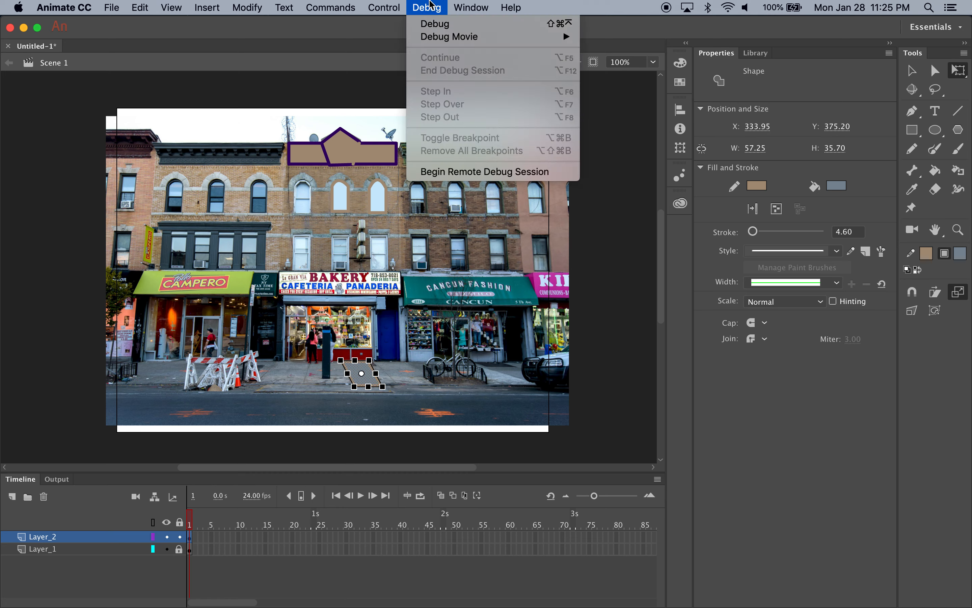
click(363, 1)
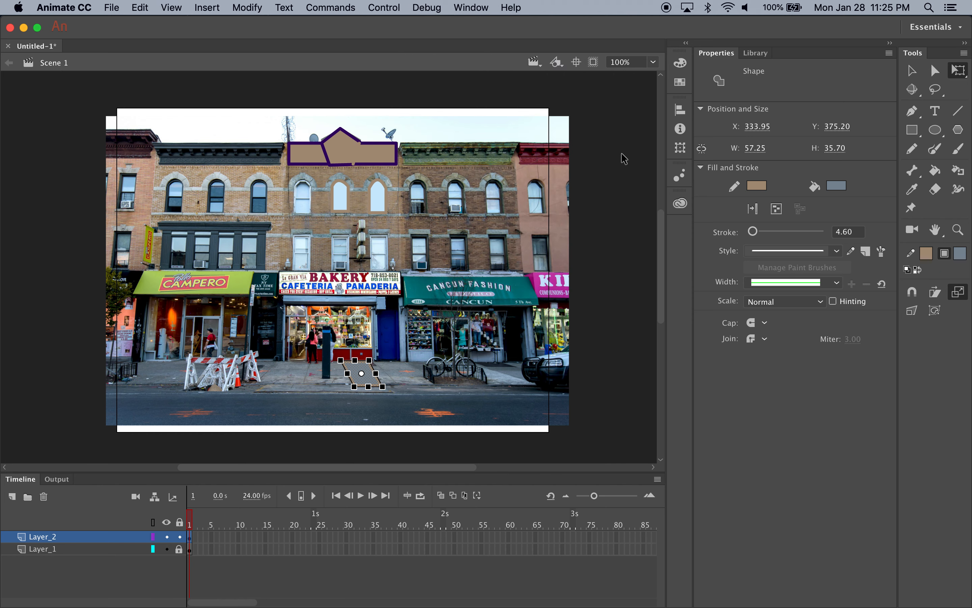
Recolour the selected sidewalk shape with a slightly greener grey fill and a mauve stroke, A86B9F
click(680, 69)
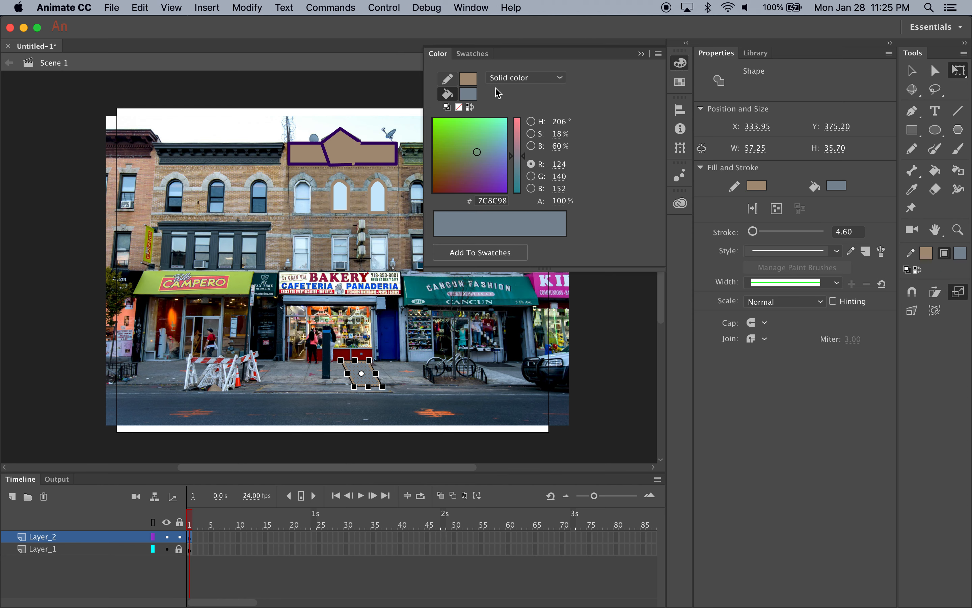
click(473, 153)
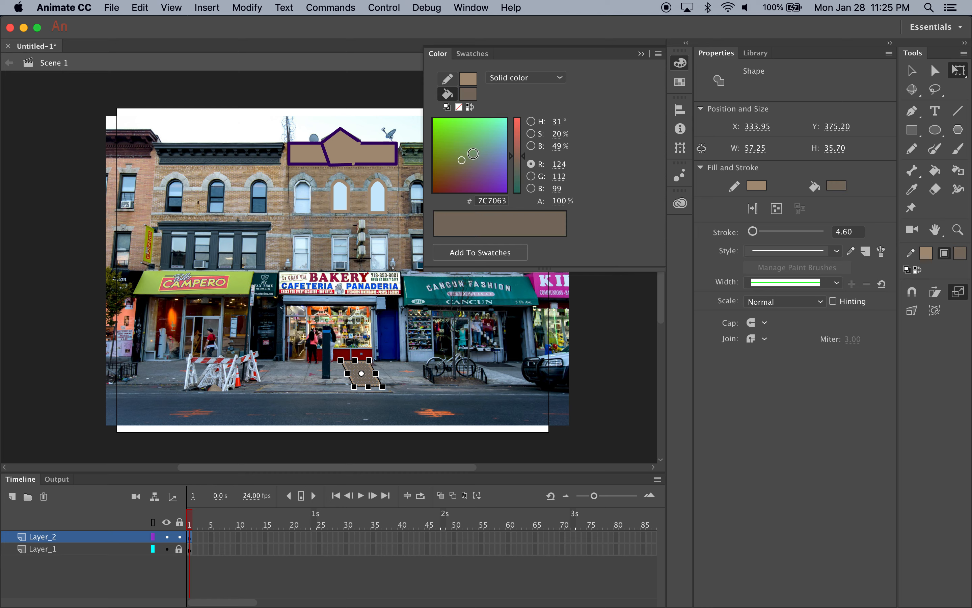
click(470, 81)
click(472, 80)
mouse_move(486, 164)
mouse_down()
mouse_move(473, 147)
mouse_move(487, 135)
mouse_move(479, 162)
mouse_up()
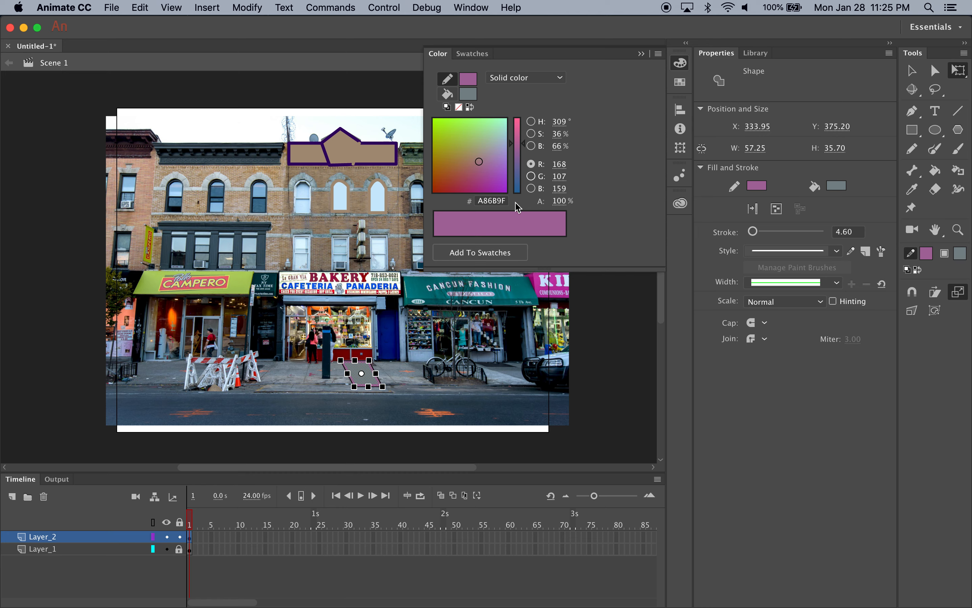
click(478, 60)
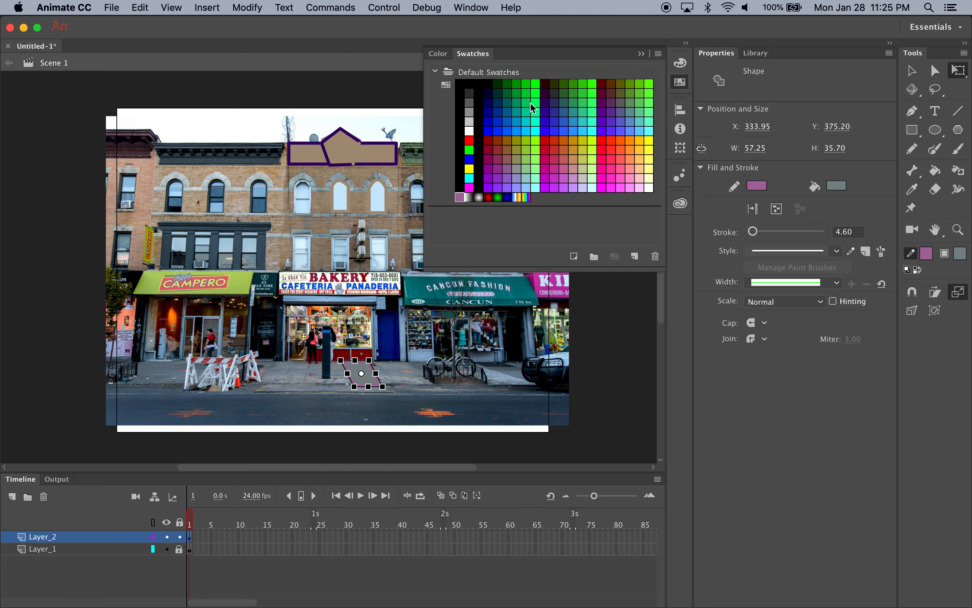
click(437, 55)
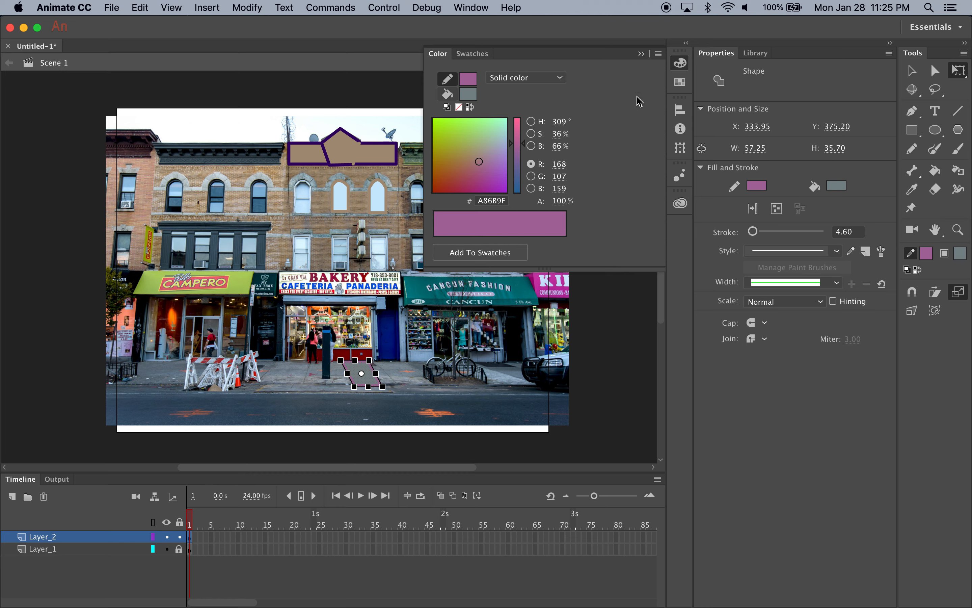
Undock the Color panel as a floating window over the Properties panel and close it
drag(605, 59, 773, 214)
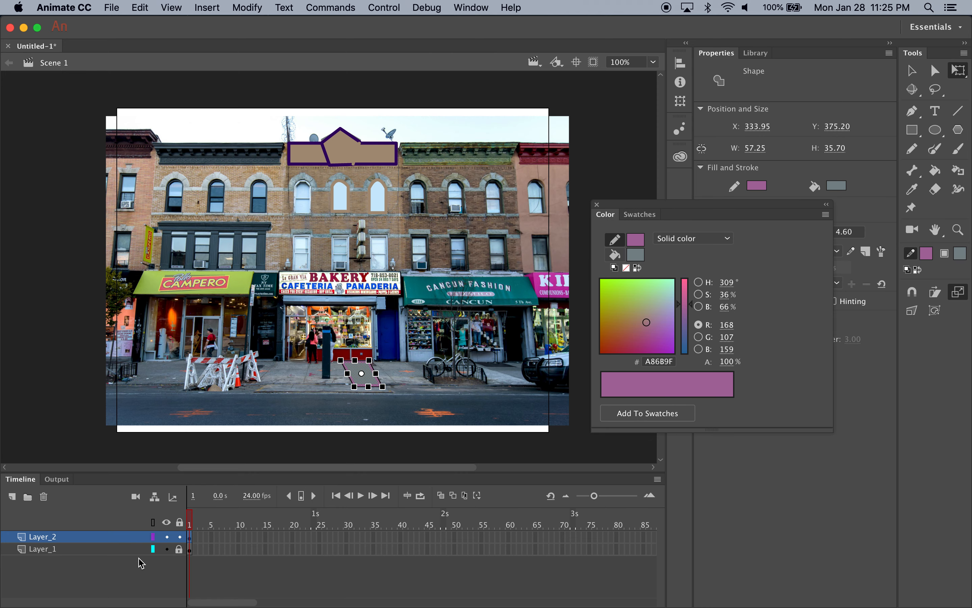
drag(663, 209, 752, 234)
click(139, 8)
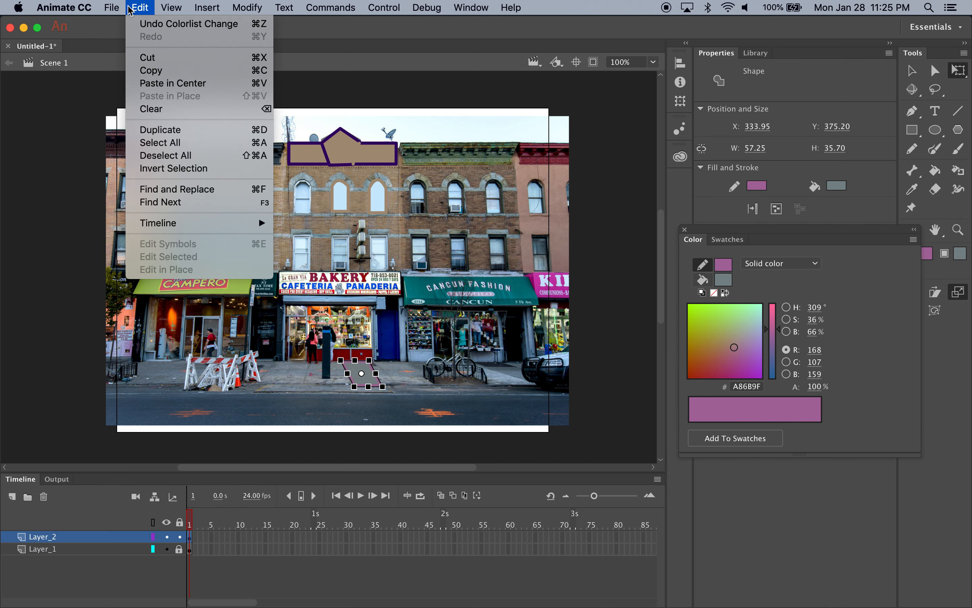
mouse_move(111, 8)
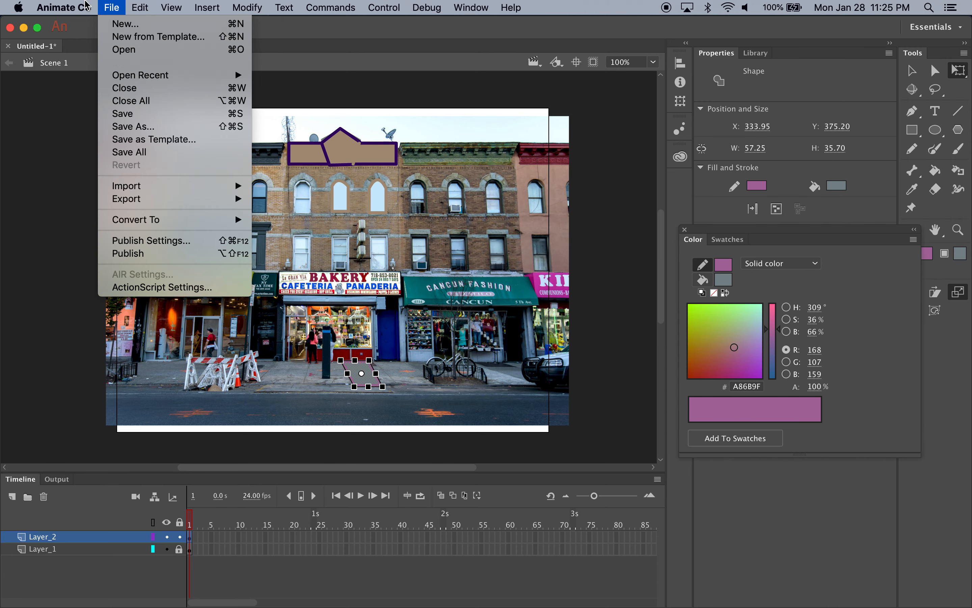
click(85, 5)
click(686, 232)
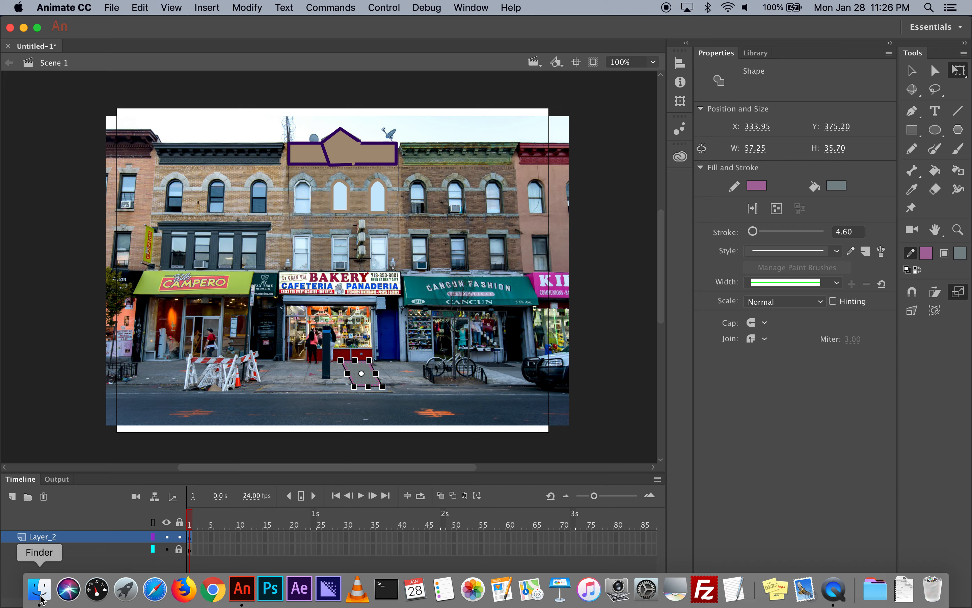
click(40, 599)
scroll(707, 265, down, 15)
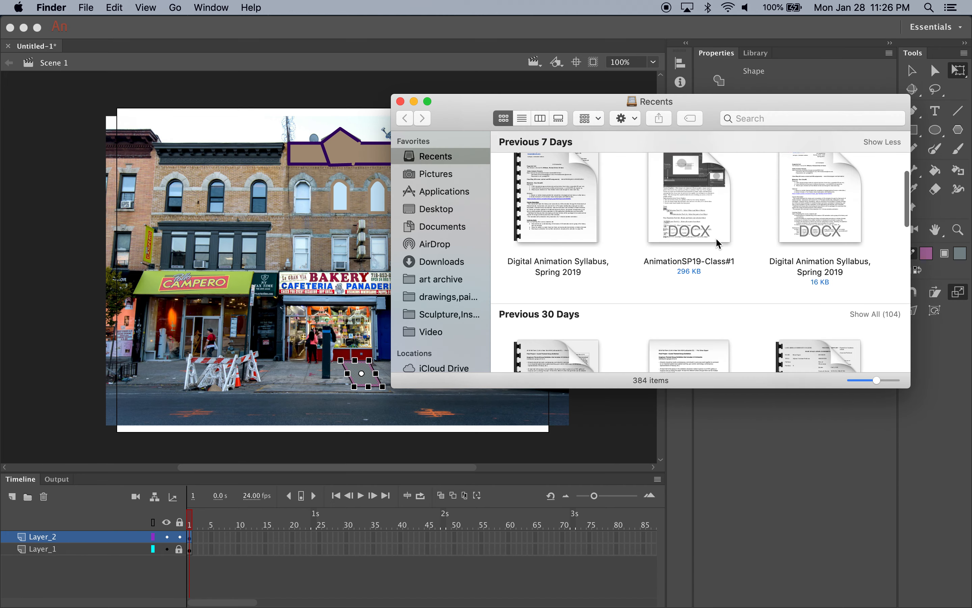
scroll(717, 243, up, 5)
scroll(717, 243, up, 5)
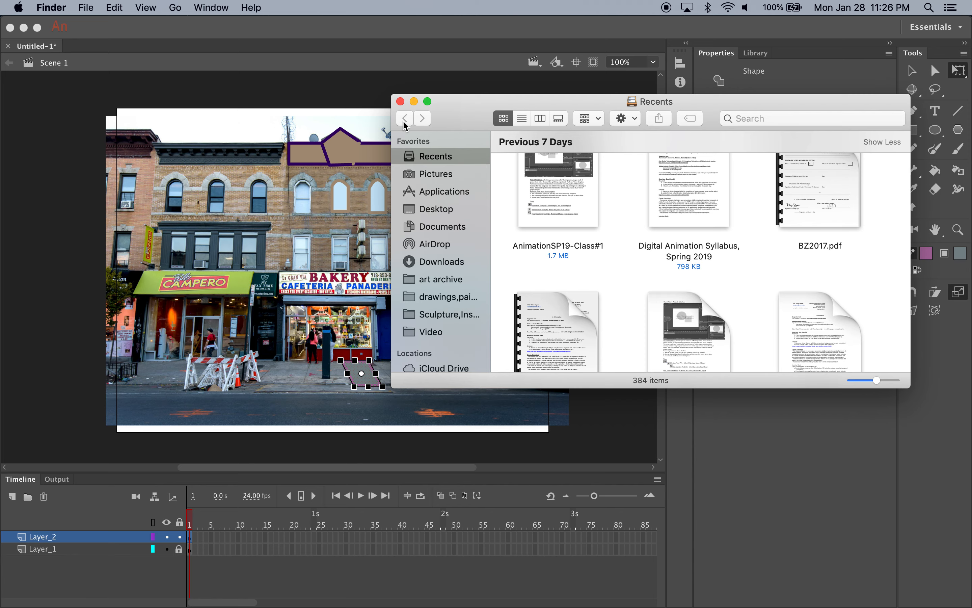
click(146, 7)
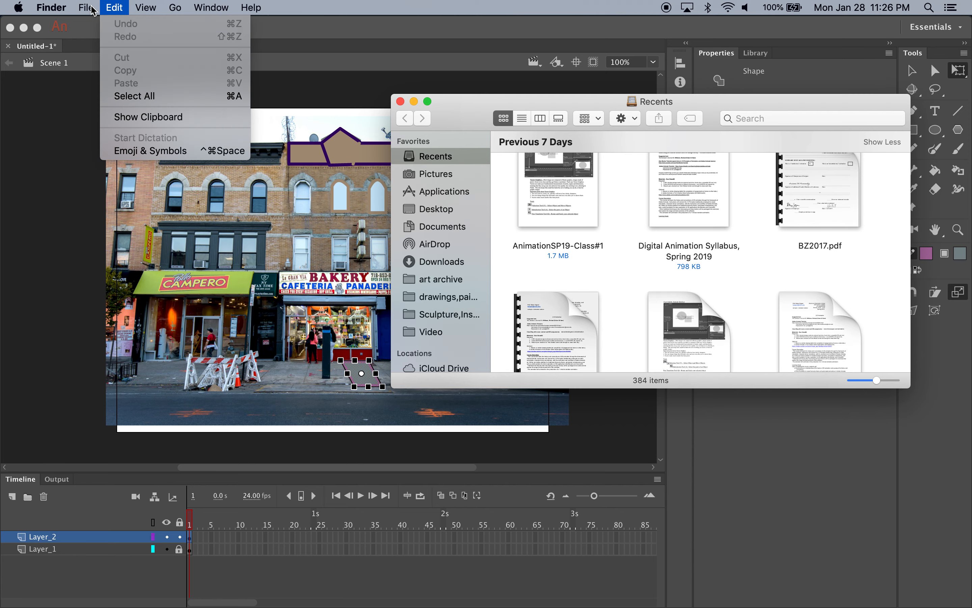
click(71, 111)
Import streetrace.jpg onto the stage in Layer_2 and enlarge it to about 655 by 476 px over the photo
click(111, 7)
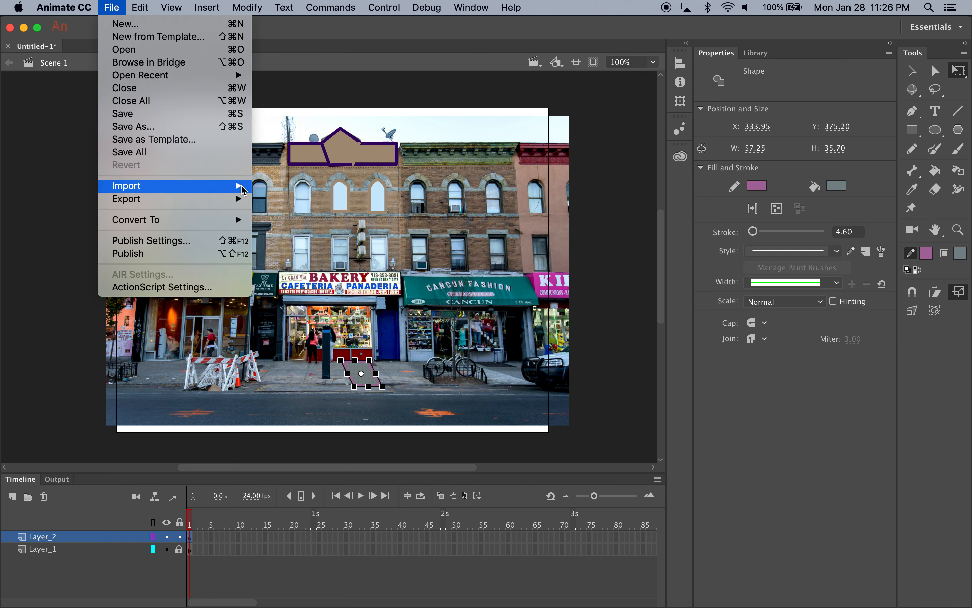
mouse_move(224, 186)
click(282, 185)
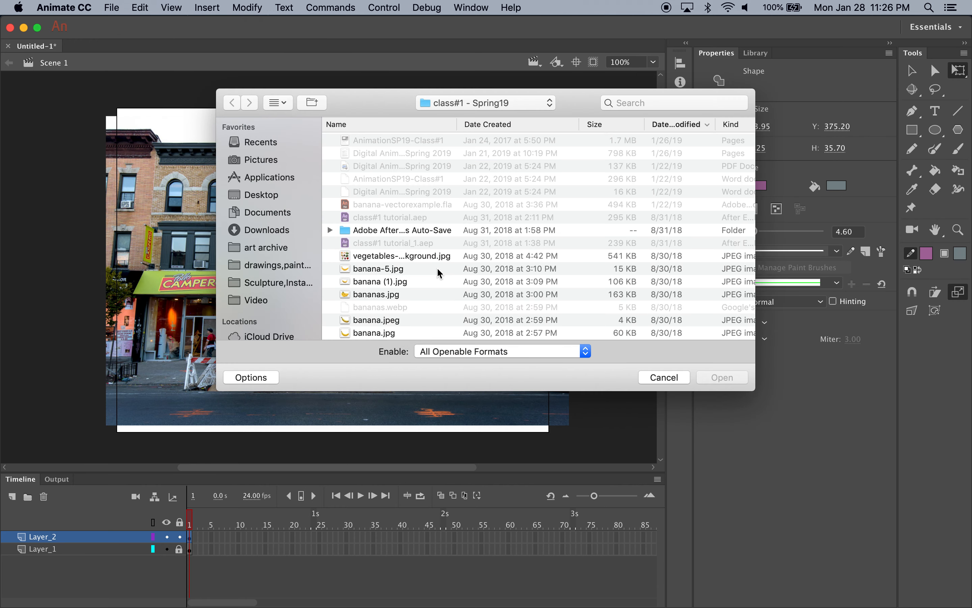
scroll(419, 261, down, 3)
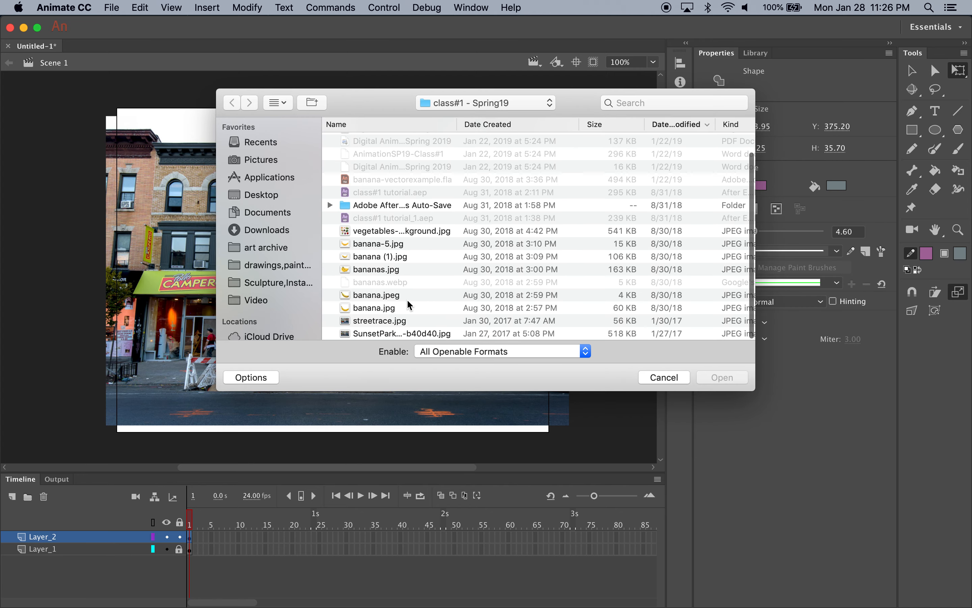
click(392, 321)
double_click(392, 322)
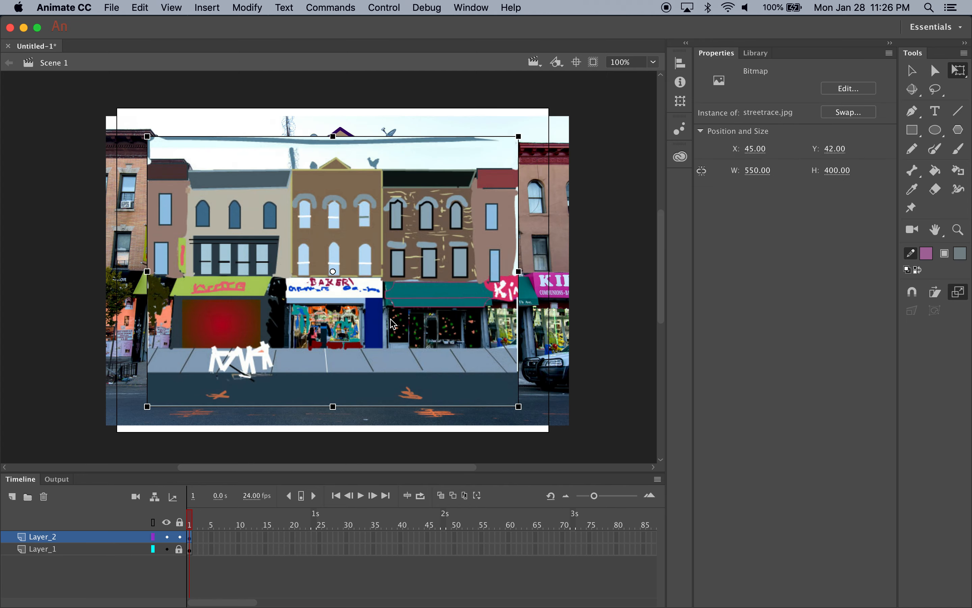
drag(518, 406, 599, 431)
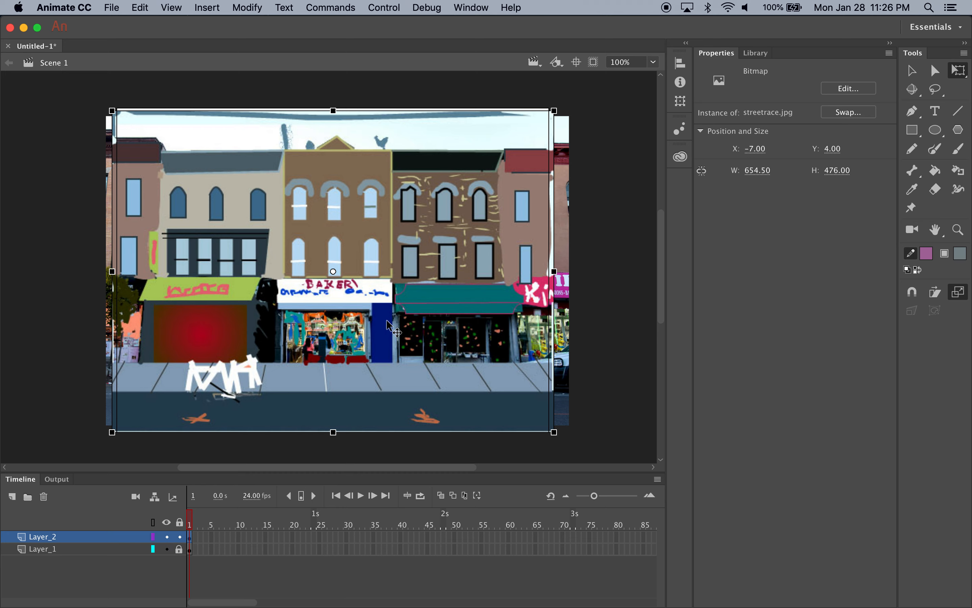
Toggle Layer_2's visibility off and on to compare the traced illustration with the original photo
click(167, 536)
click(167, 537)
click(167, 537)
click(167, 537)
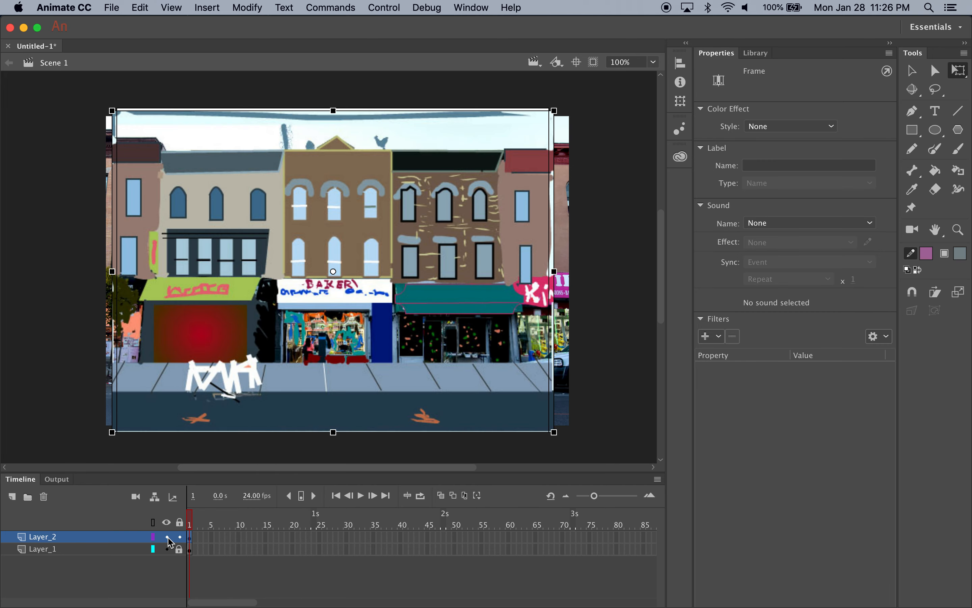
click(167, 537)
click(167, 537)
Reopen the Color panel and give the stroke a linear gradient with an added middle colour stop
click(427, 7)
mouse_move(471, 7)
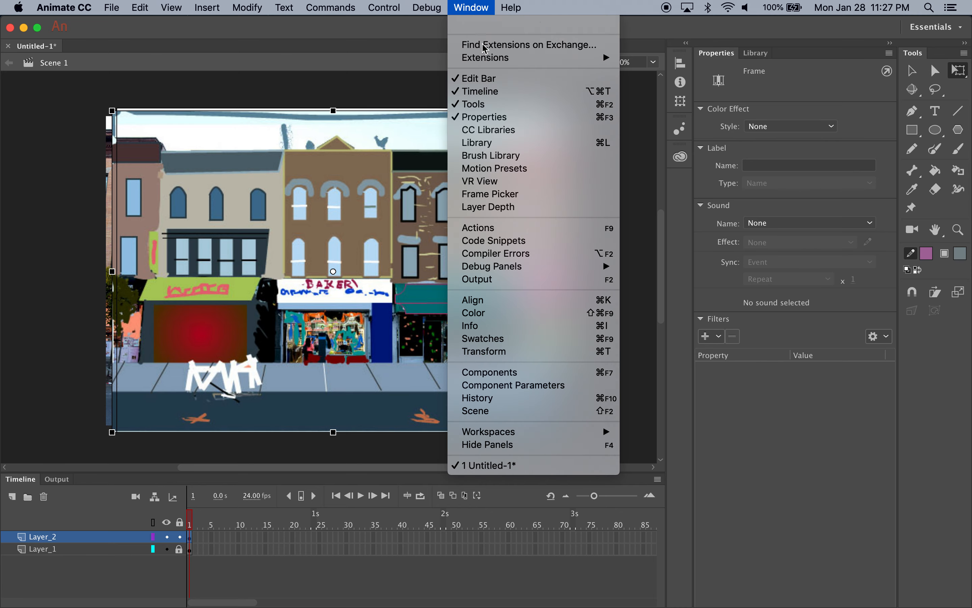
click(516, 313)
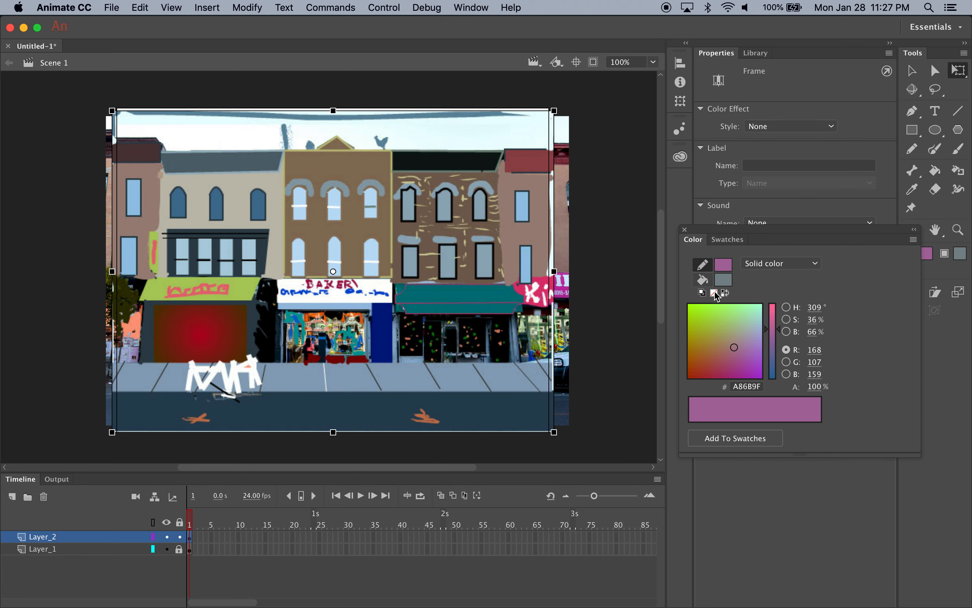
click(785, 270)
click(777, 308)
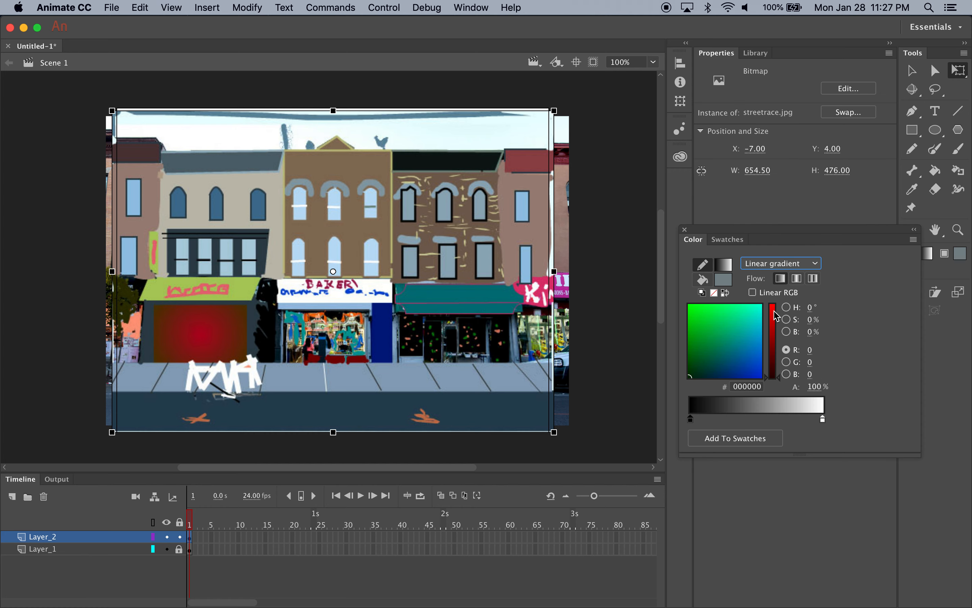
click(757, 414)
Change the stroke to a radial gradient and add a teal stop, 488A9B, between the black and middle stops
click(780, 268)
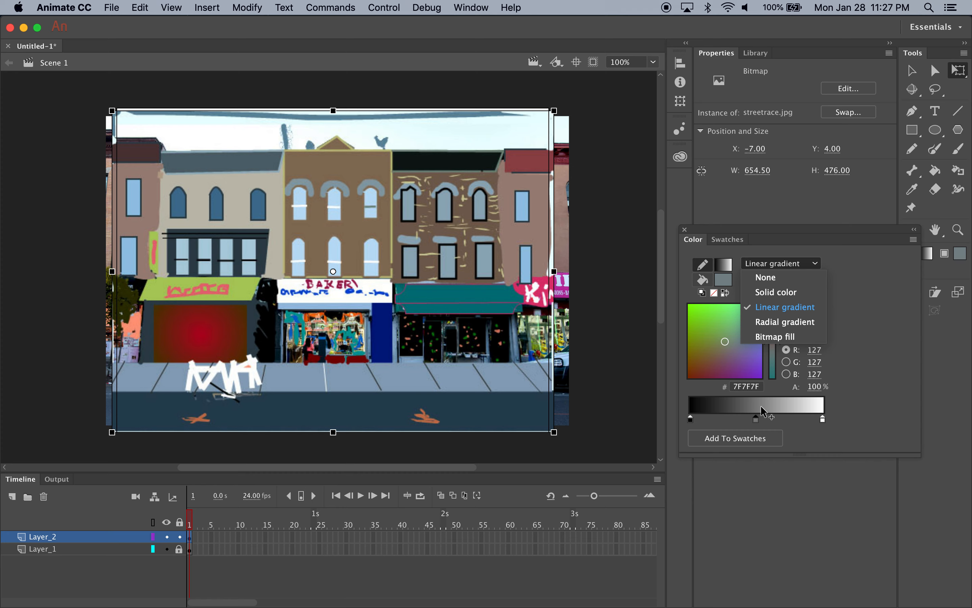
click(784, 322)
click(727, 417)
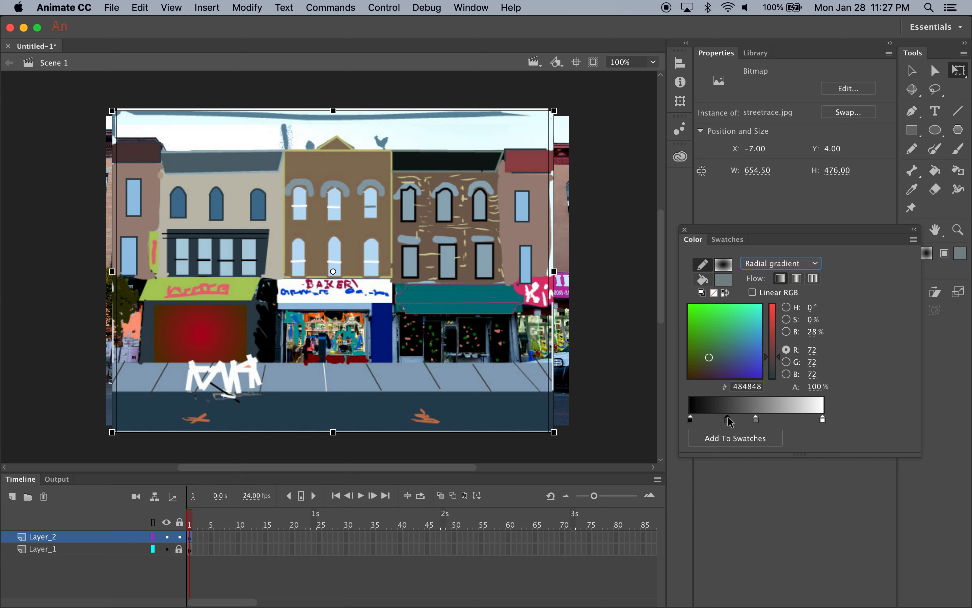
click(733, 369)
click(733, 338)
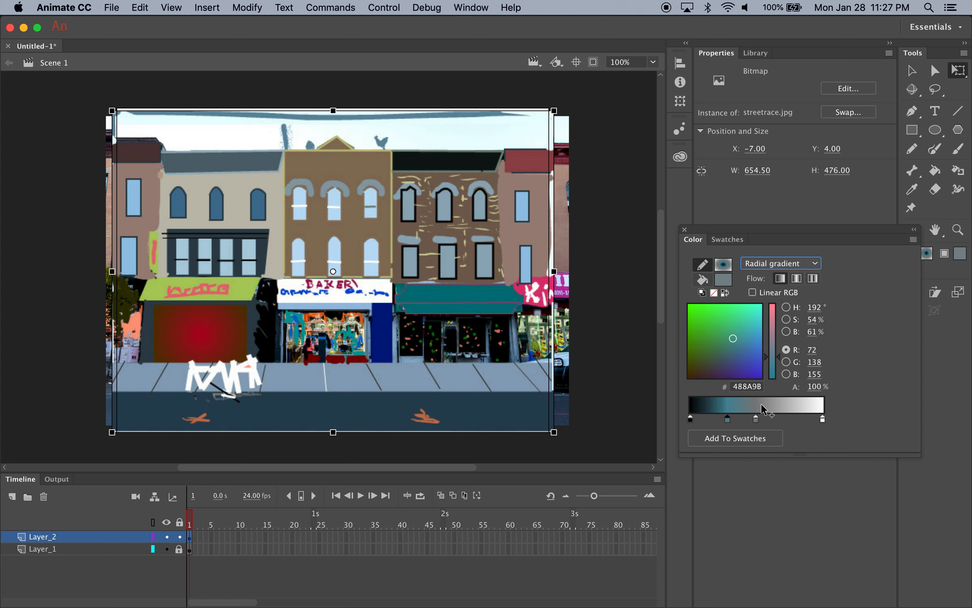
Recolour the gradient's middle stop to purple, 7F2C93
click(756, 418)
click(757, 336)
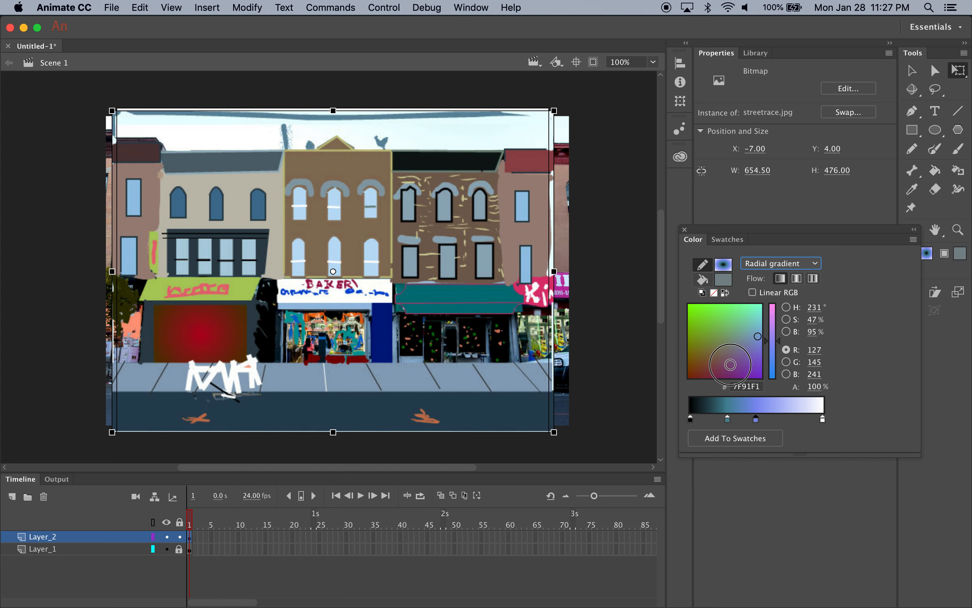
click(730, 364)
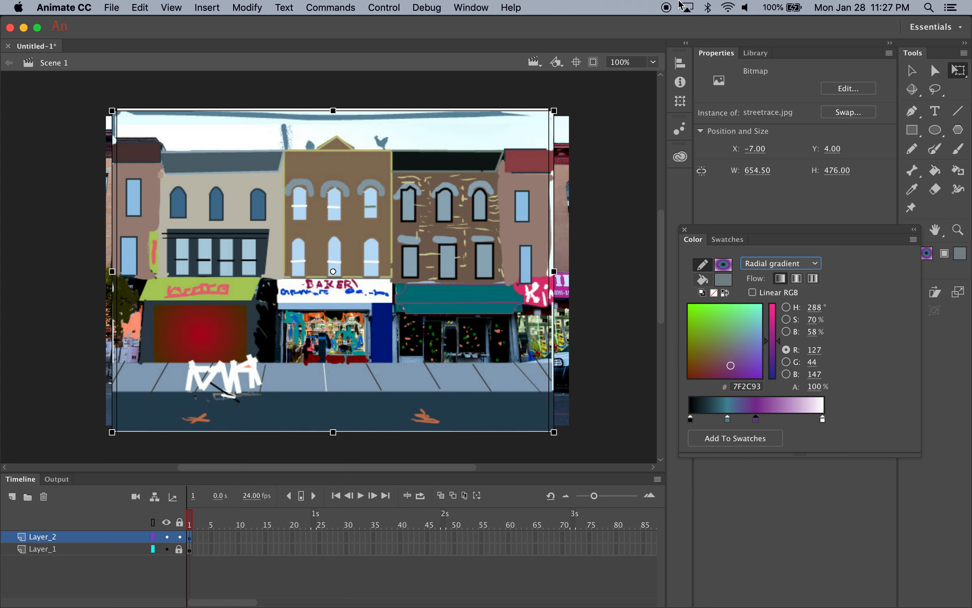